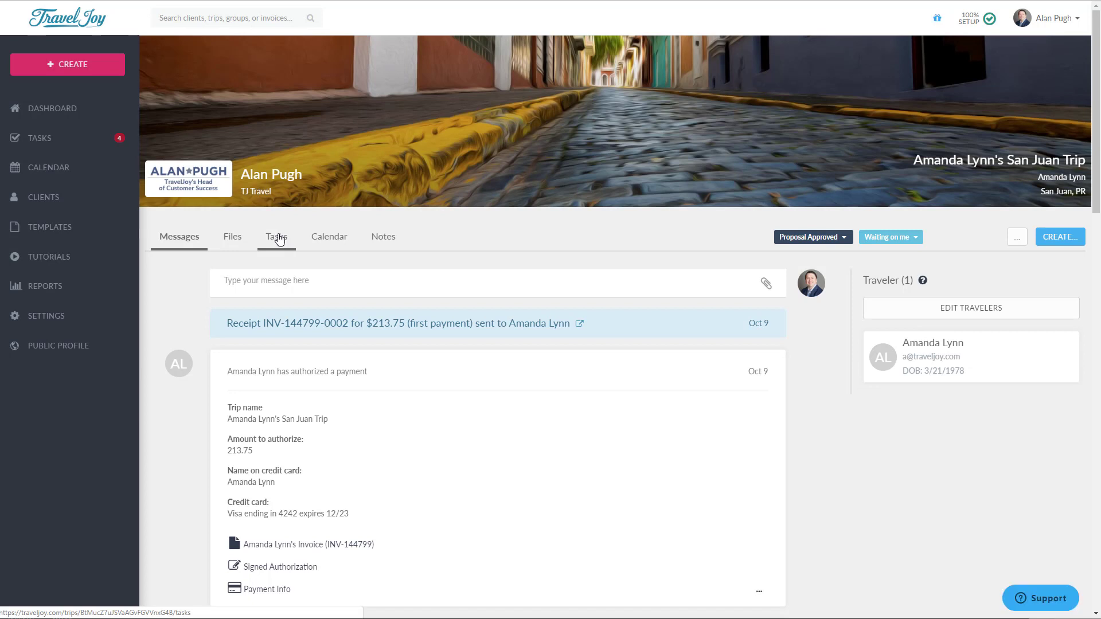
Add a task named "Send Welcome Home Email" to the San Juan trip's task list
{"action": "left_click", "coordinate": [280, 240]}
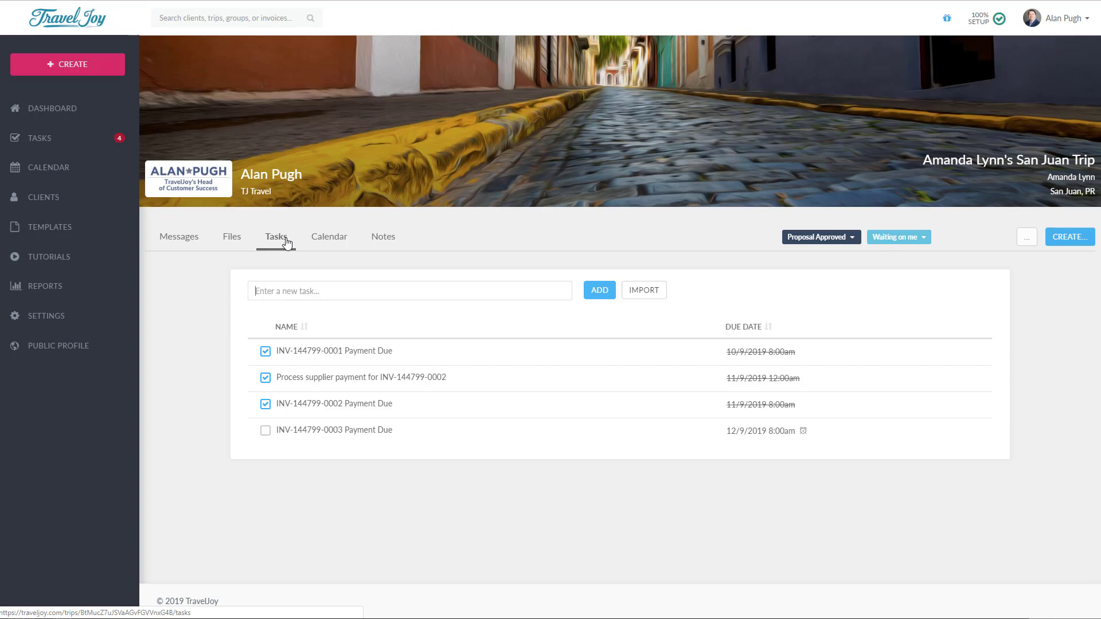
{"action": "type", "text": "Send Welcome"}
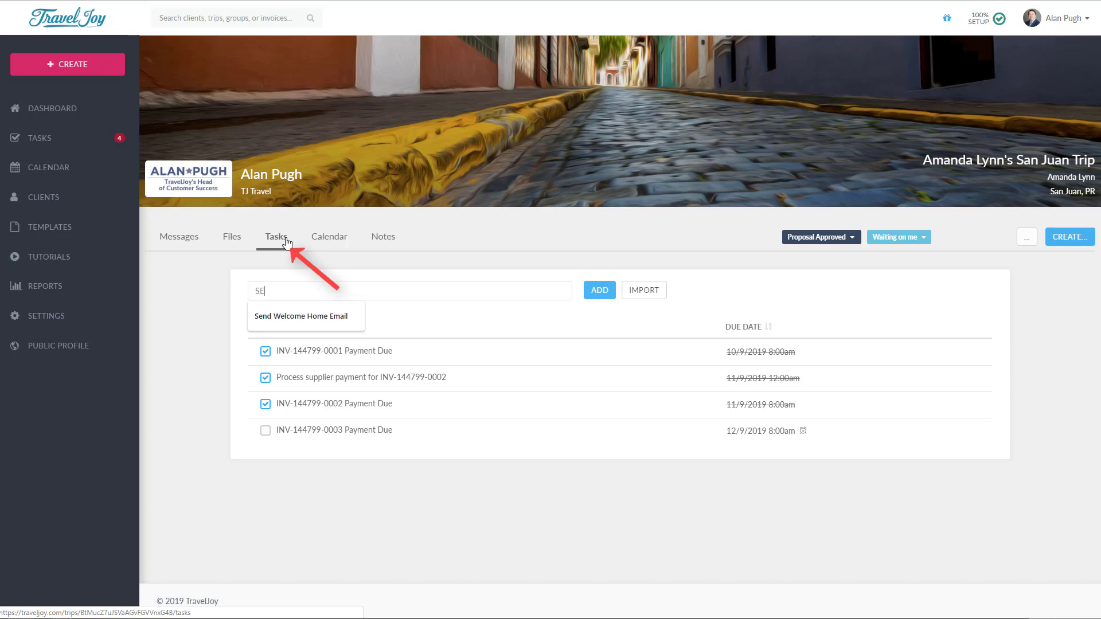
{"action": "type", "text": " h"}
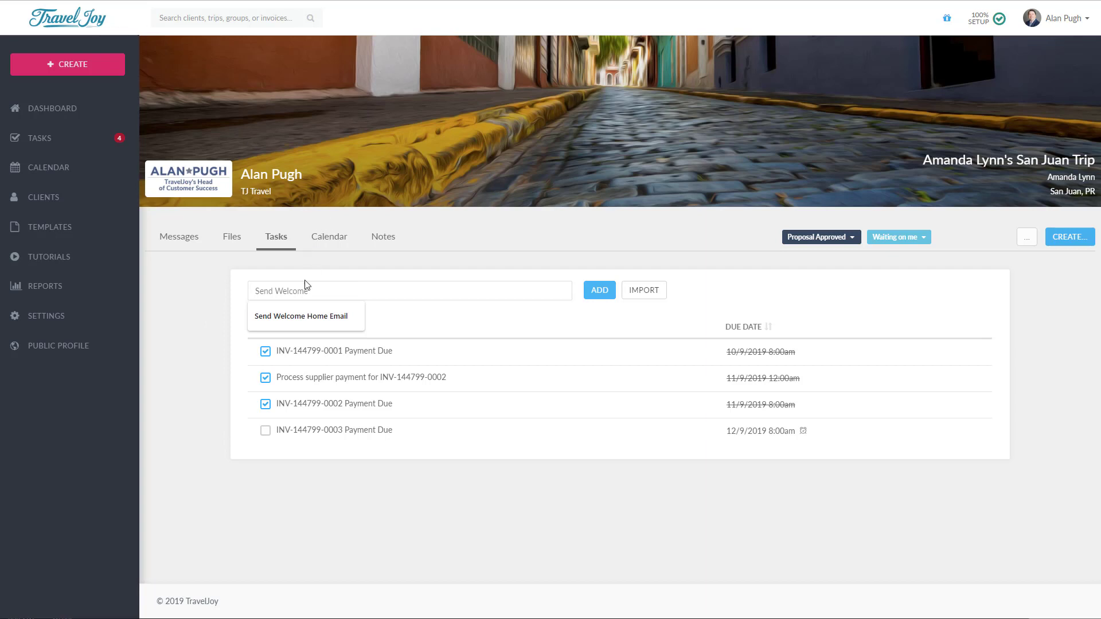
{"action": "left_click", "coordinate": [292, 316]}
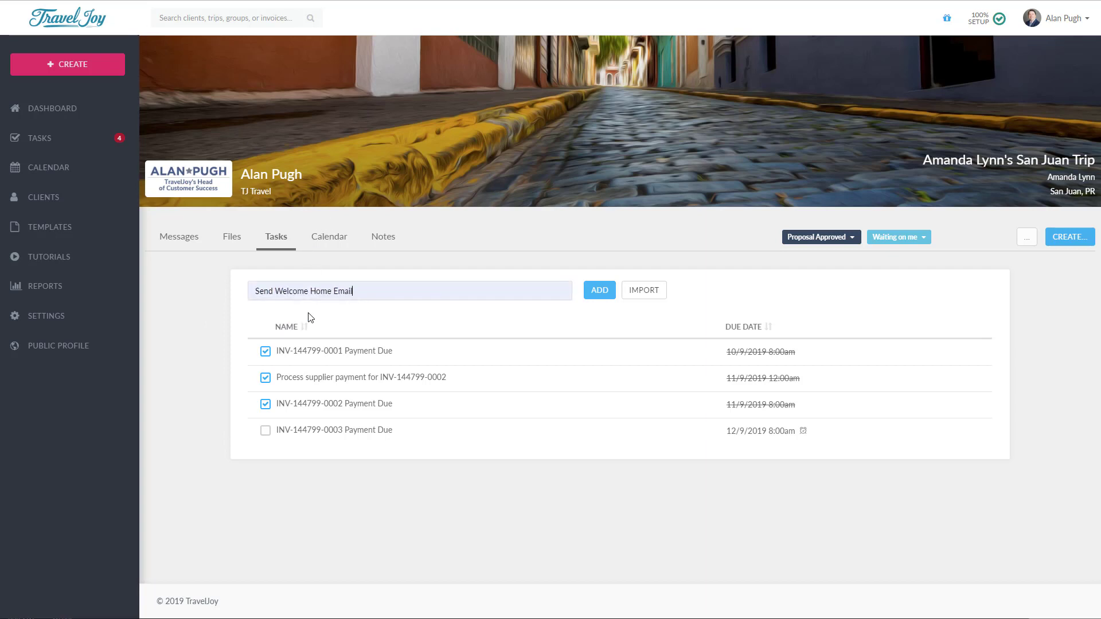
{"action": "left_click", "coordinate": [602, 293]}
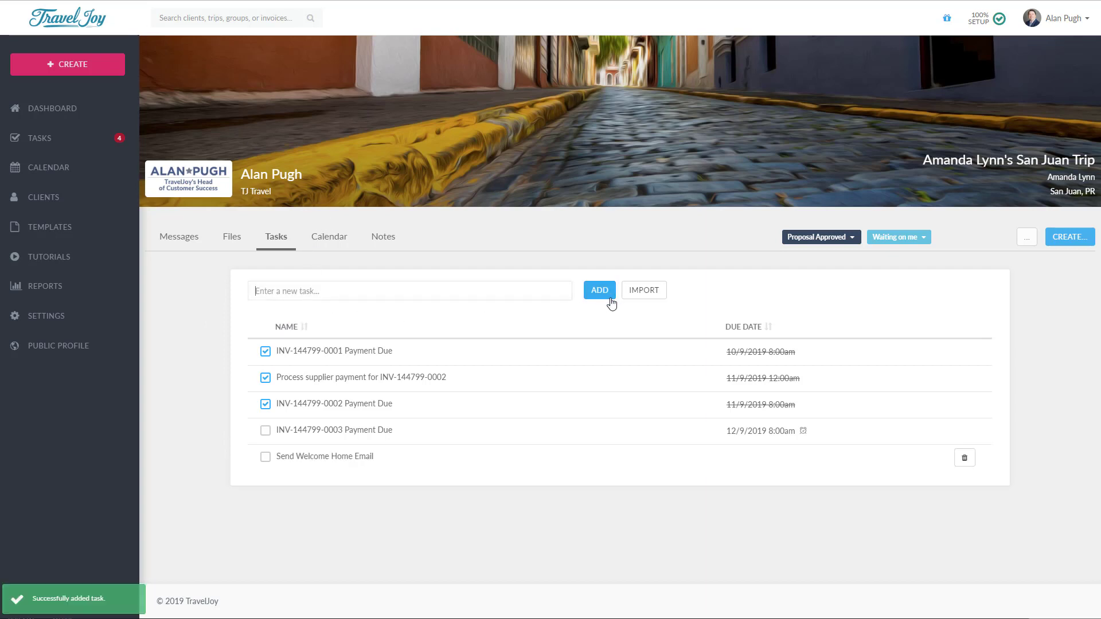
{"action": "left_click", "coordinate": [307, 465]}
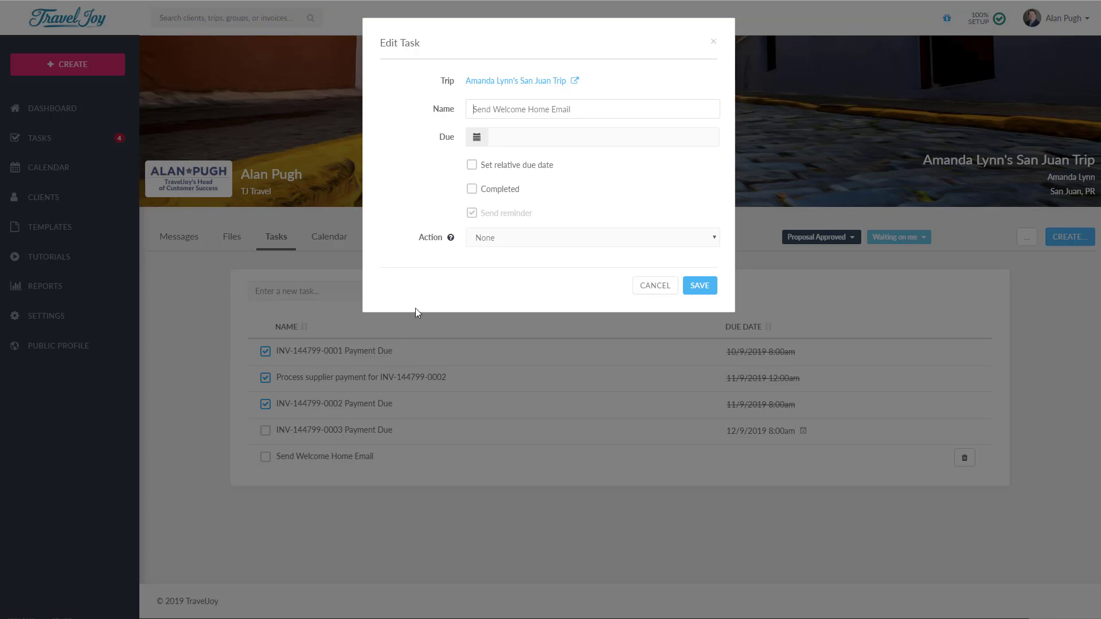
{"action": "left_click", "coordinate": [527, 133]}
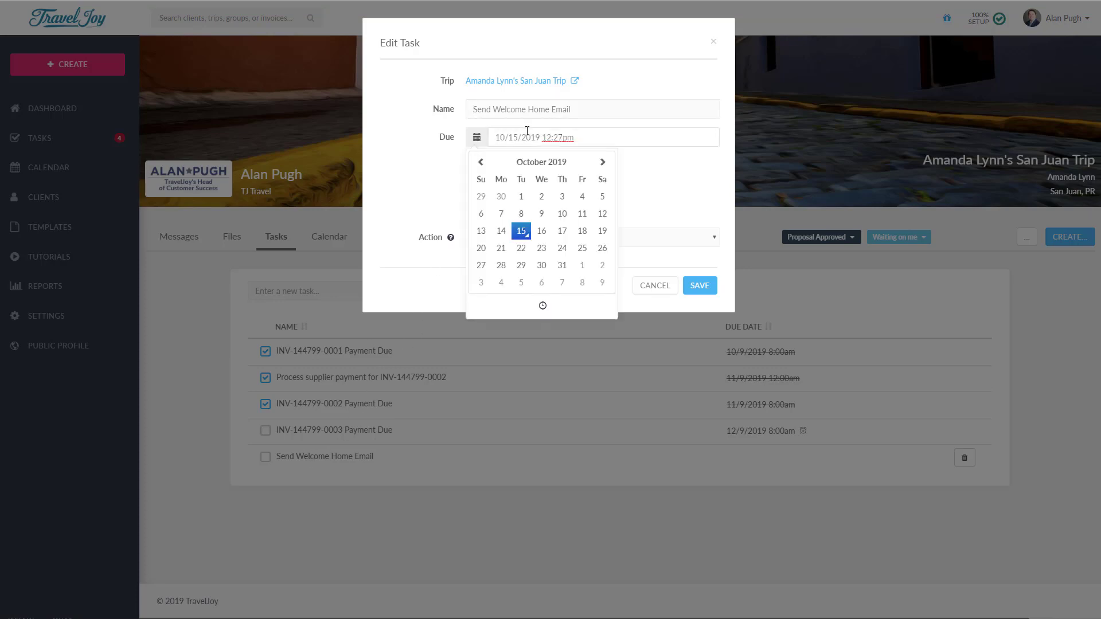
{"action": "left_click", "coordinate": [563, 266]}
{"action": "left_click", "coordinate": [381, 191]}
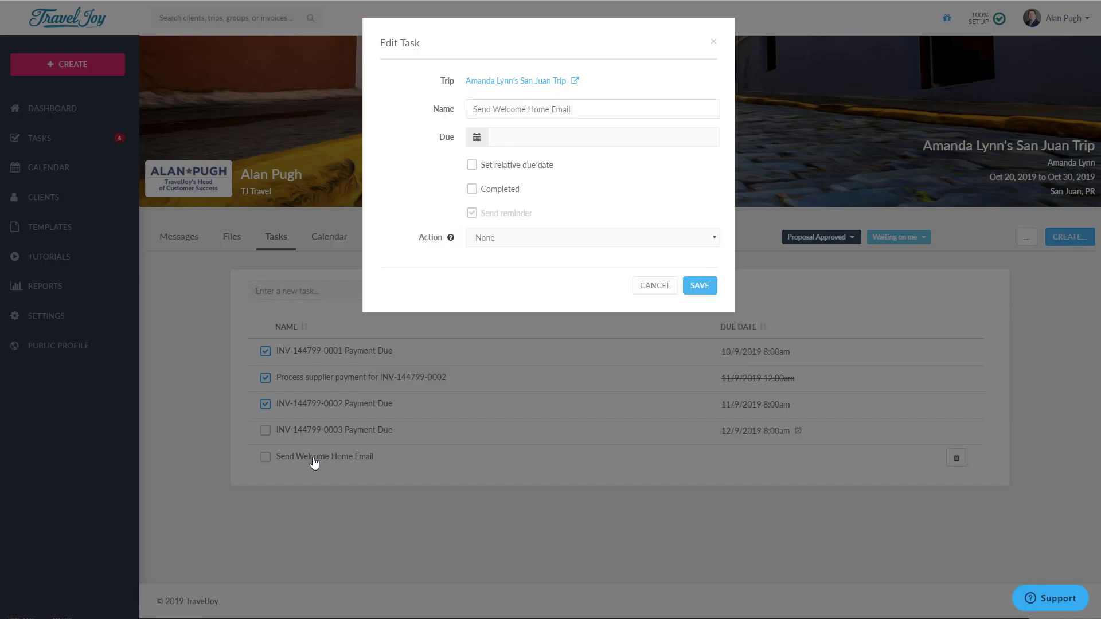
Give the Send Welcome Home Email task a relative due date of 1 day after the trip end date
{"action": "left_click", "coordinate": [471, 165]}
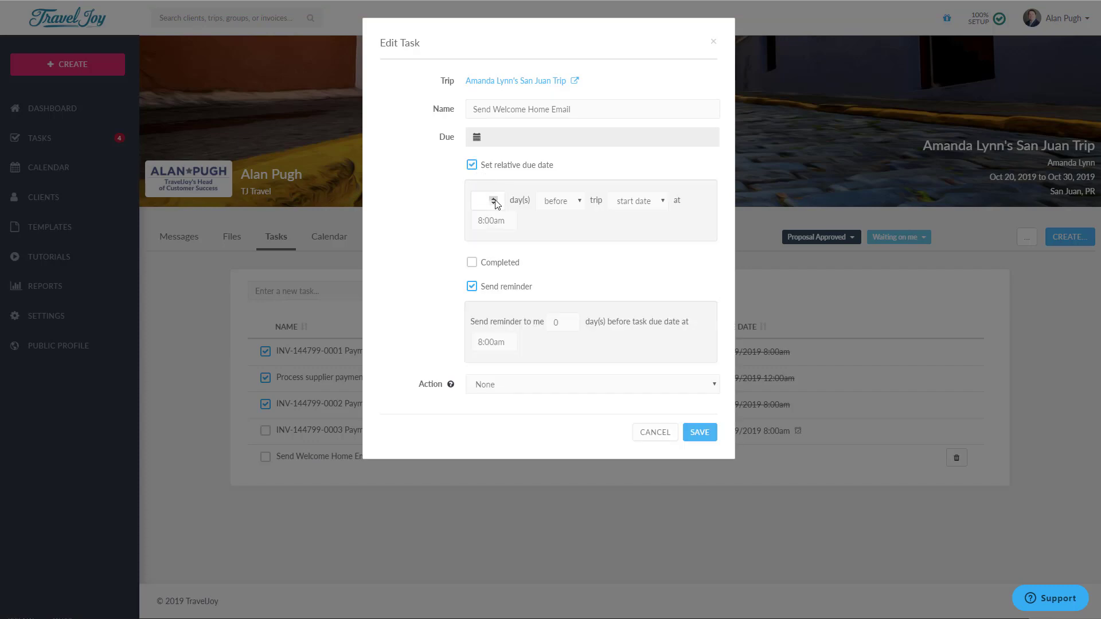
{"action": "left_click", "coordinate": [557, 201]}
{"action": "left_click", "coordinate": [634, 227]}
Attach a Send email action using the Welcome Home Email (default) template to the task and save it
{"action": "mouse_move", "coordinate": [451, 388]}
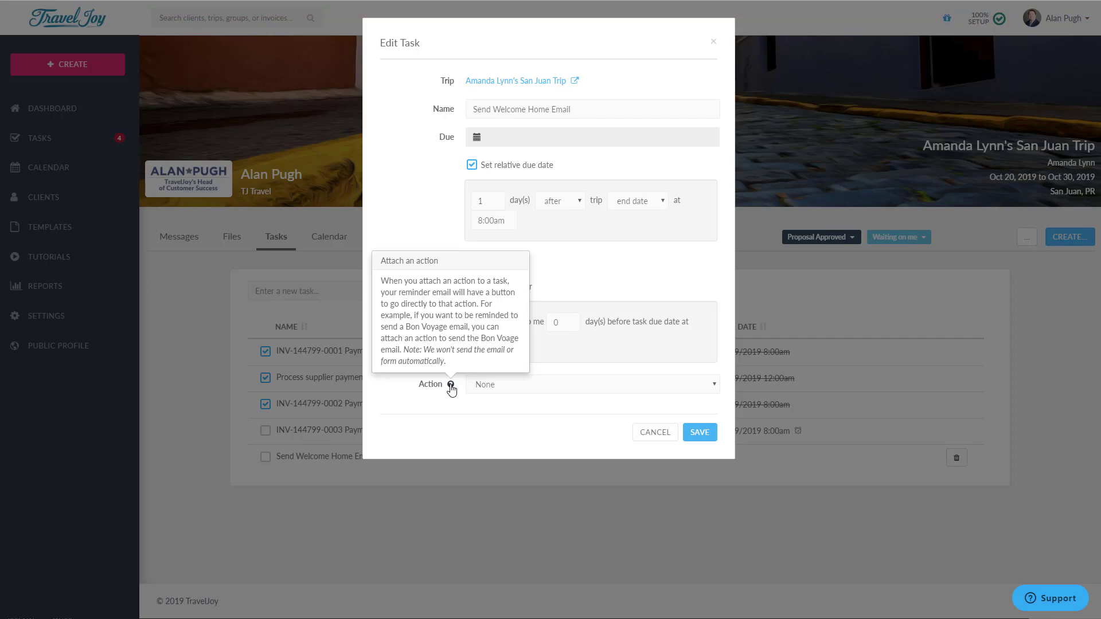
{"action": "left_click", "coordinate": [565, 387]}
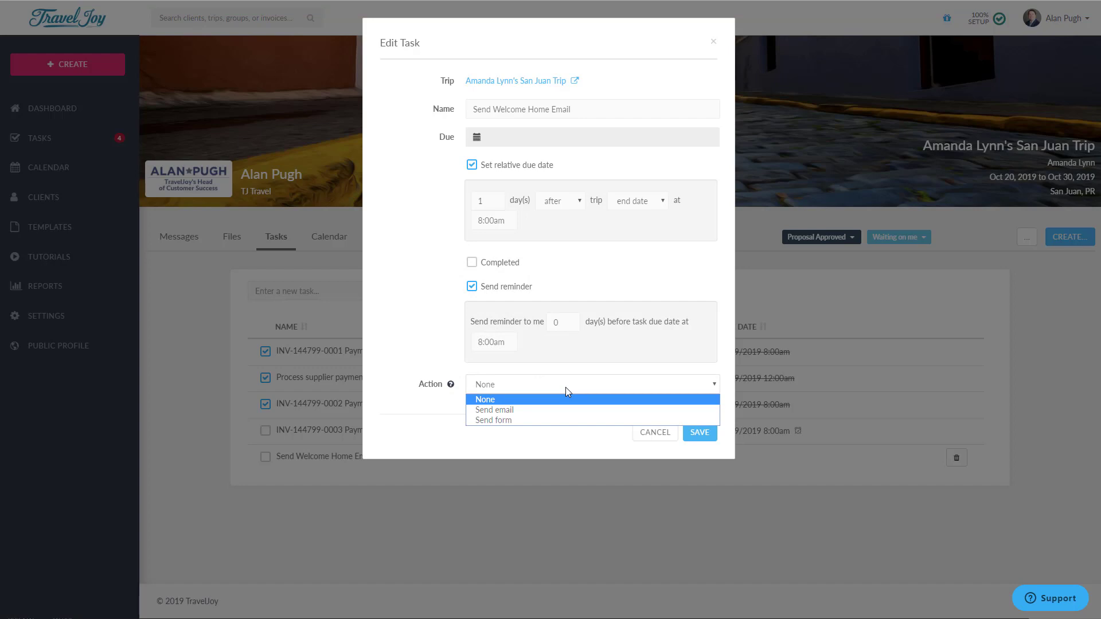
{"action": "left_click", "coordinate": [542, 411]}
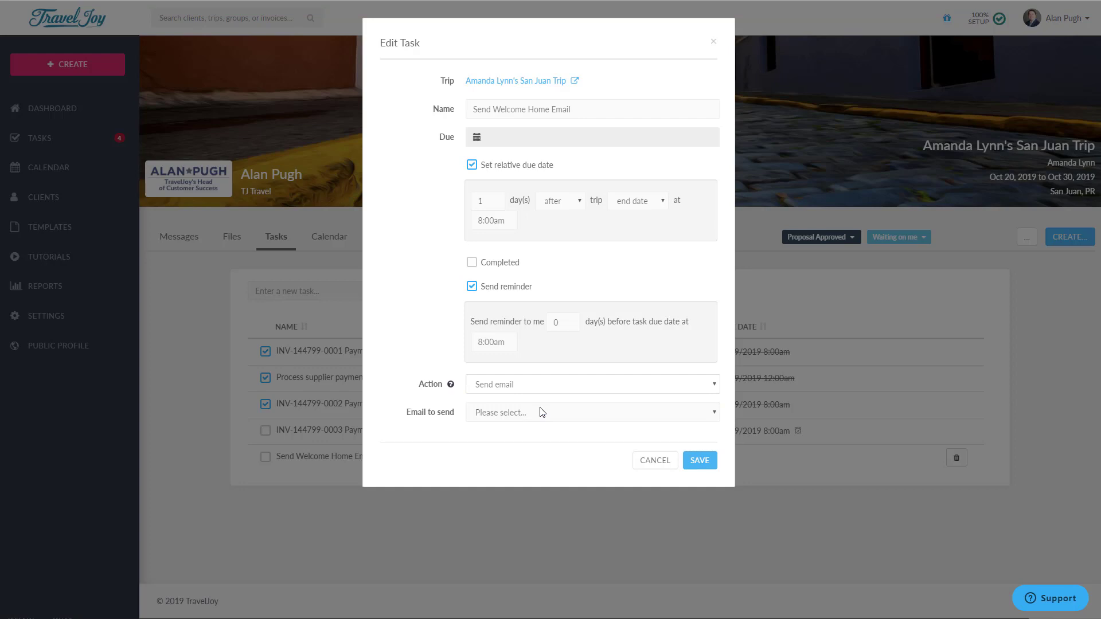
{"action": "left_click", "coordinate": [543, 412]}
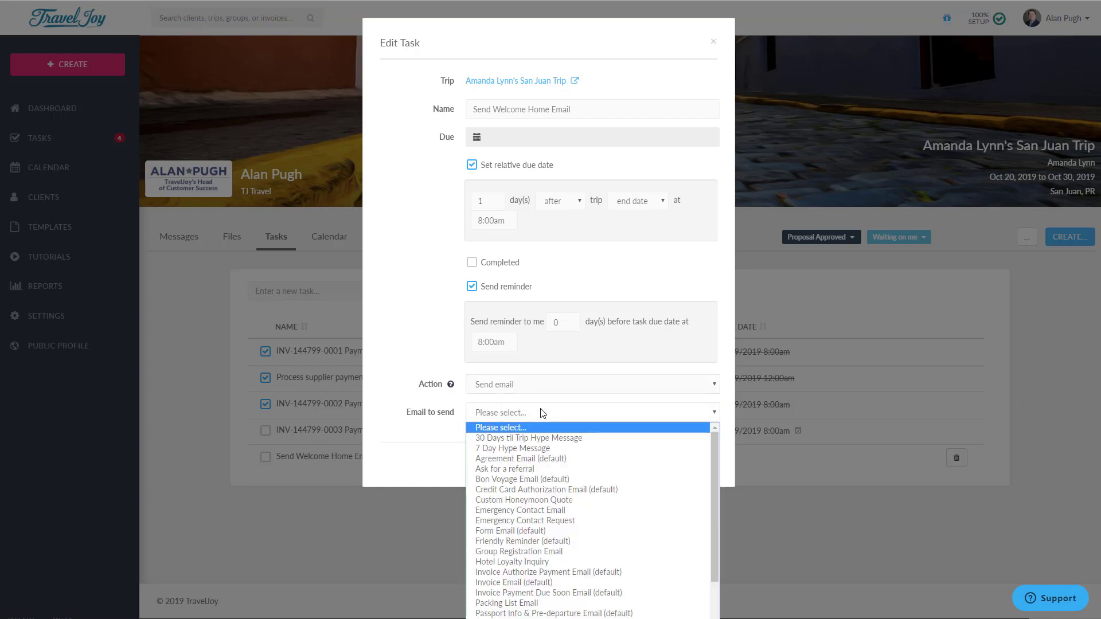
{"action": "scroll", "coordinate": [516, 458], "scroll_direction": "down", "scroll_amount": 2}
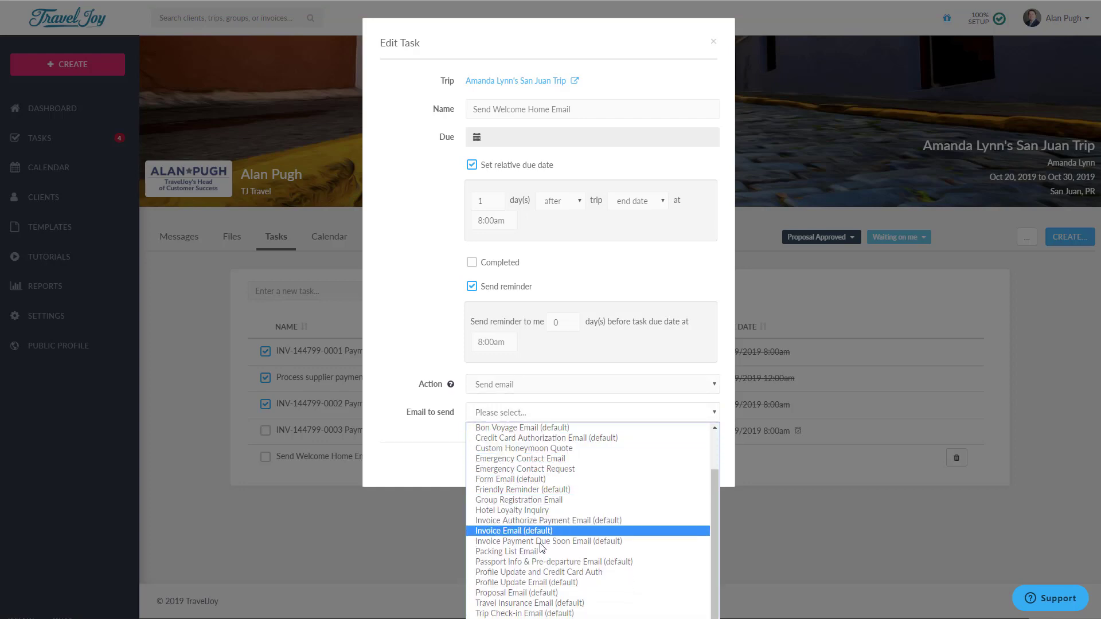
{"action": "left_click", "coordinate": [535, 616]}
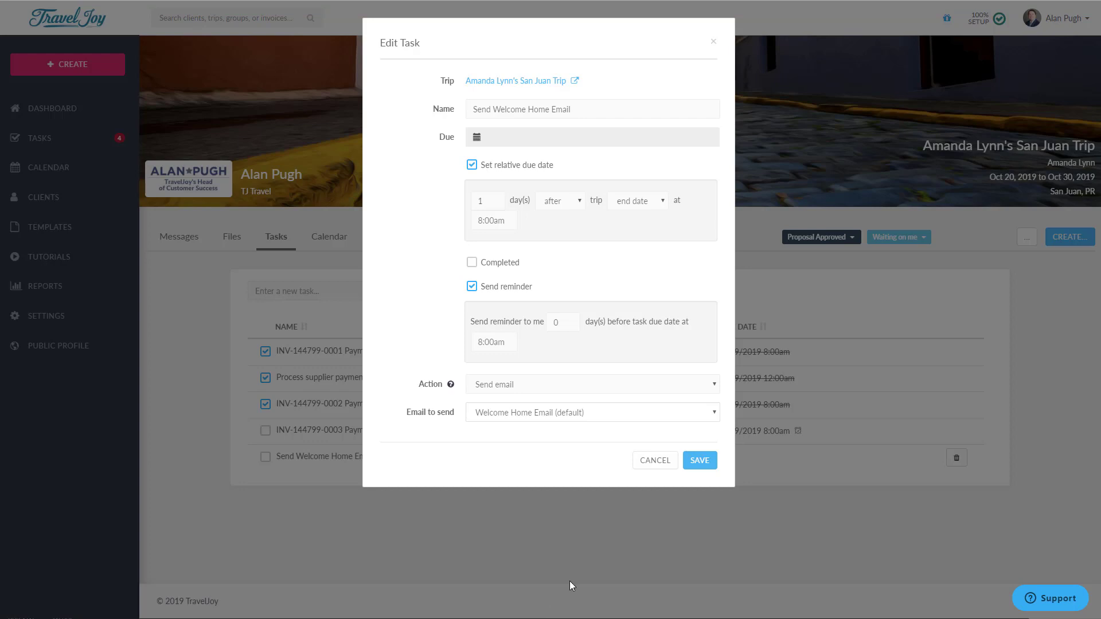
{"action": "left_click", "coordinate": [699, 458]}
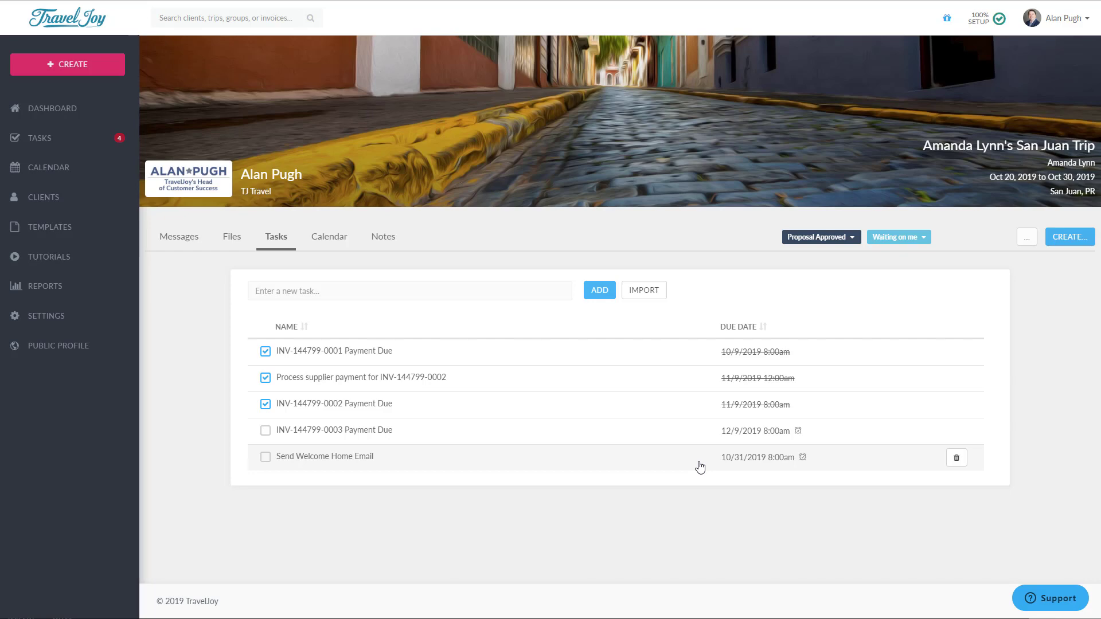
Send the Welcome Home email to the traveler through the San Juan trip's Send Welcome Home Email task
{"action": "left_click", "coordinate": [347, 457]}
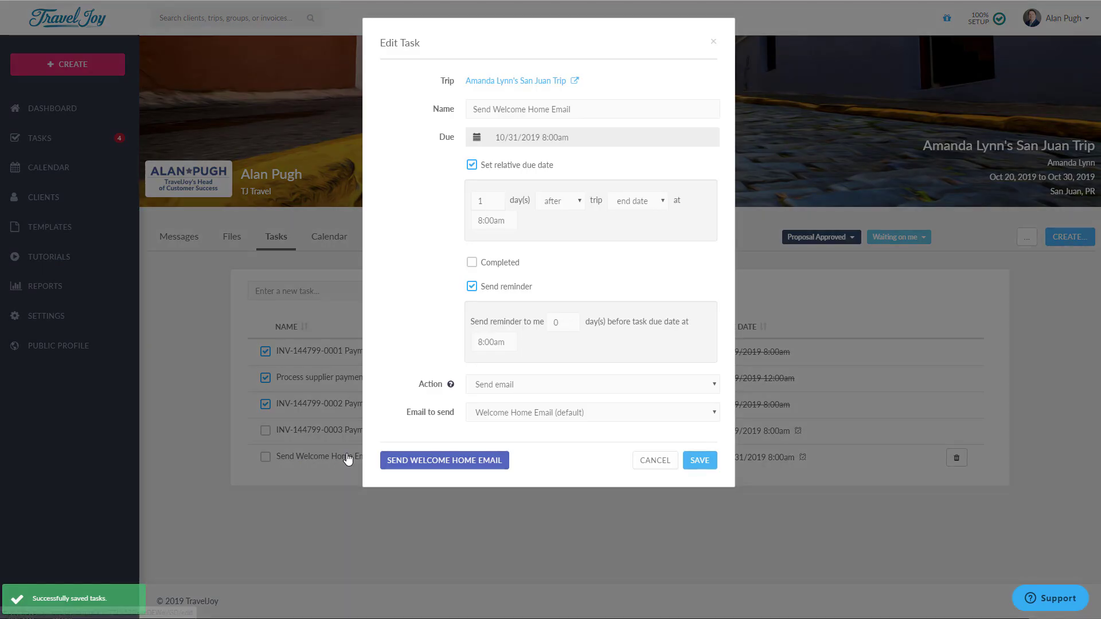
{"action": "left_click", "coordinate": [447, 465]}
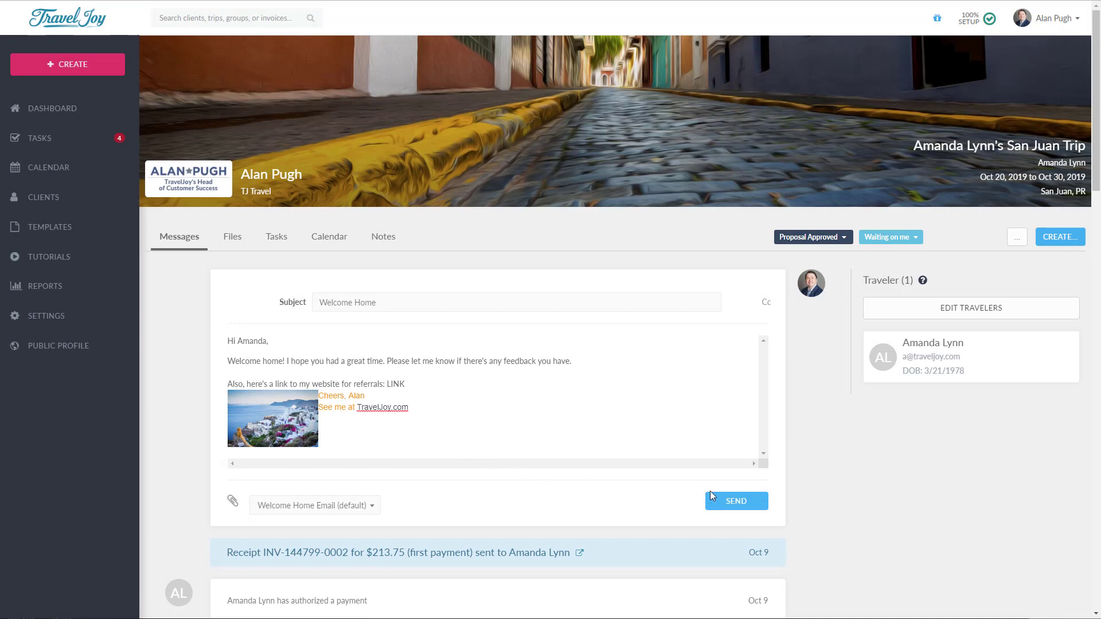
{"action": "left_click", "coordinate": [745, 503]}
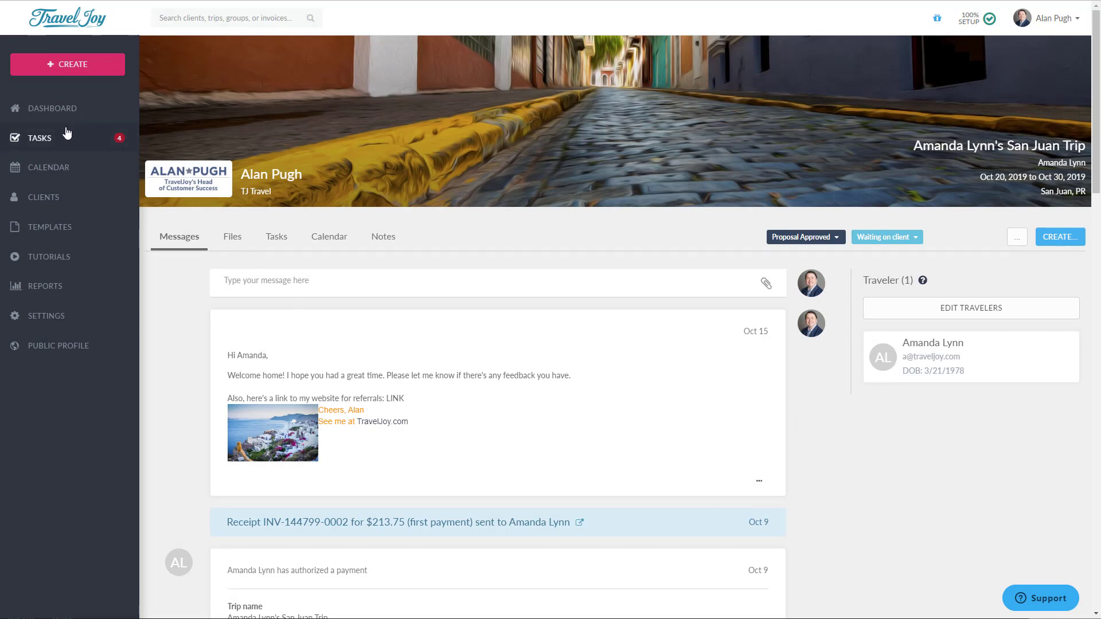
Show today's tasks across all clients and sort them by due date, then by client
{"action": "left_click", "coordinate": [48, 145]}
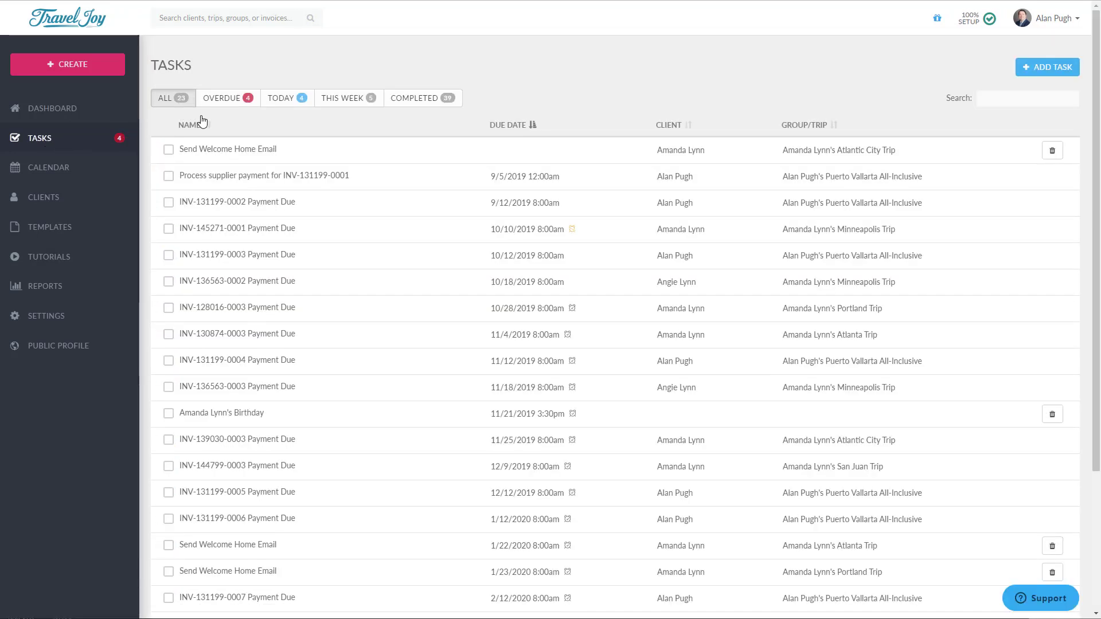
{"action": "left_click", "coordinate": [295, 100]}
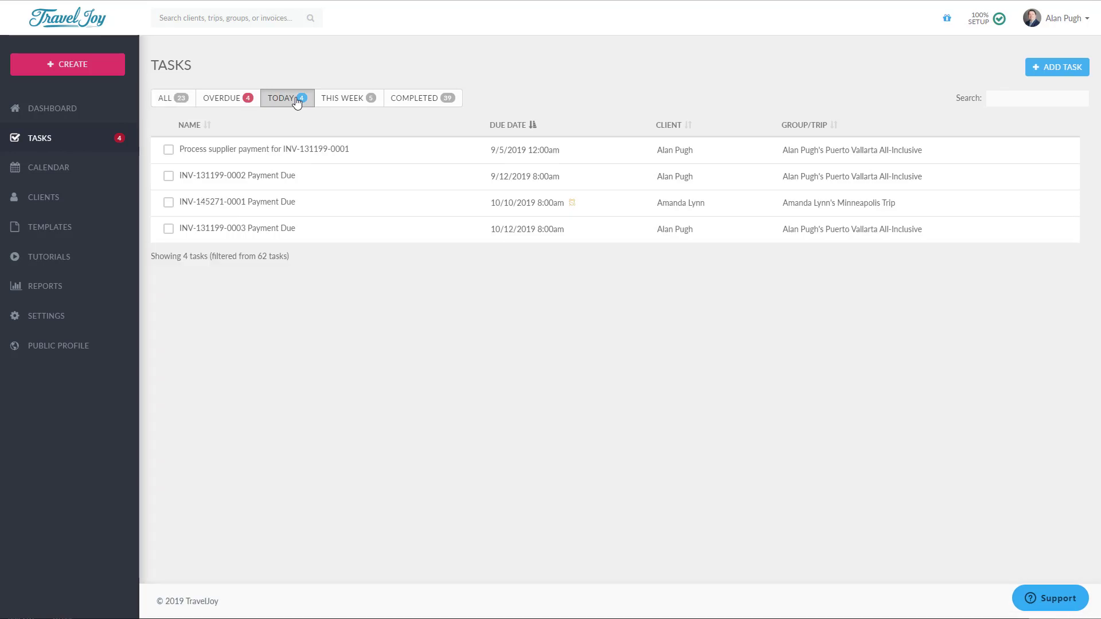
{"action": "left_click", "coordinate": [520, 130]}
{"action": "left_click", "coordinate": [520, 131]}
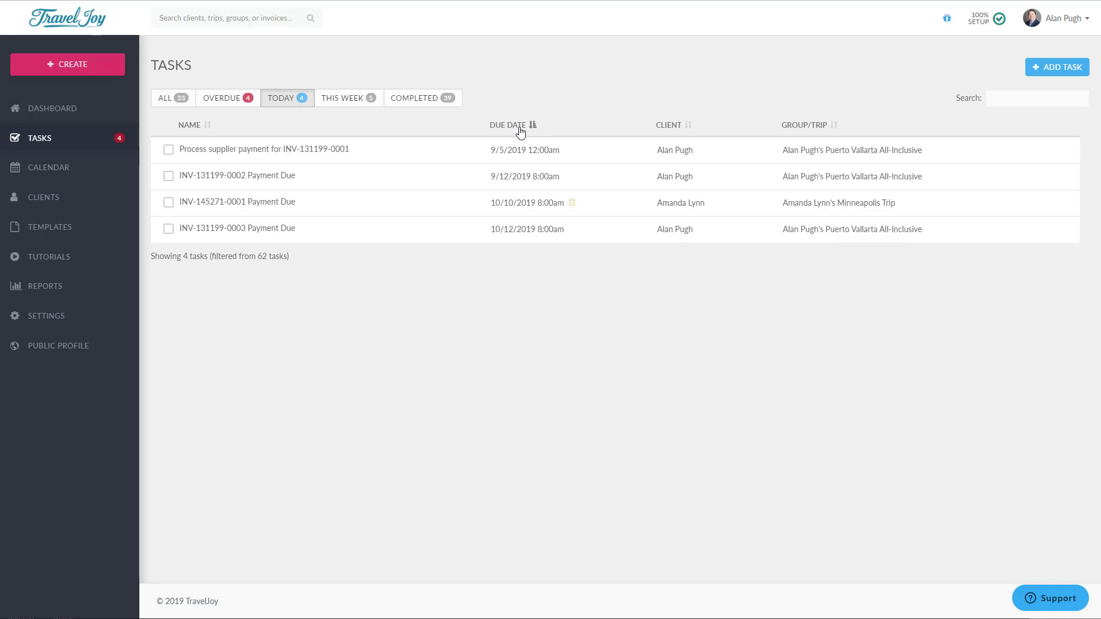
{"action": "left_click", "coordinate": [666, 128]}
{"action": "left_click", "coordinate": [667, 127]}
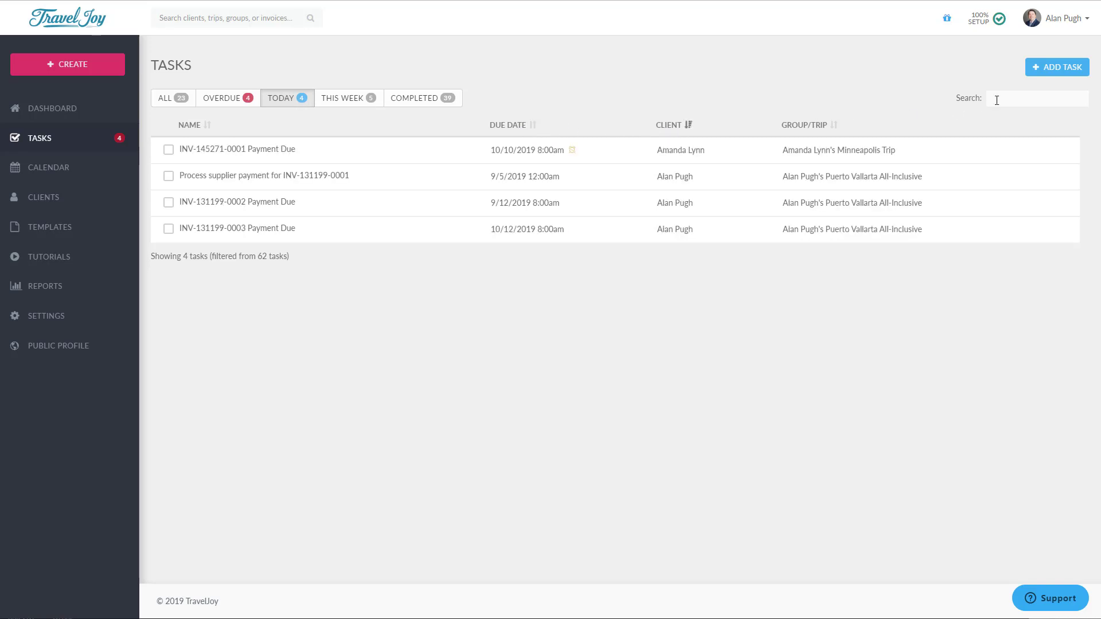
Search today's tasks for "Welcome" and clear the search
{"action": "left_click", "coordinate": [1020, 105]}
{"action": "type", "text": "Welcome"}
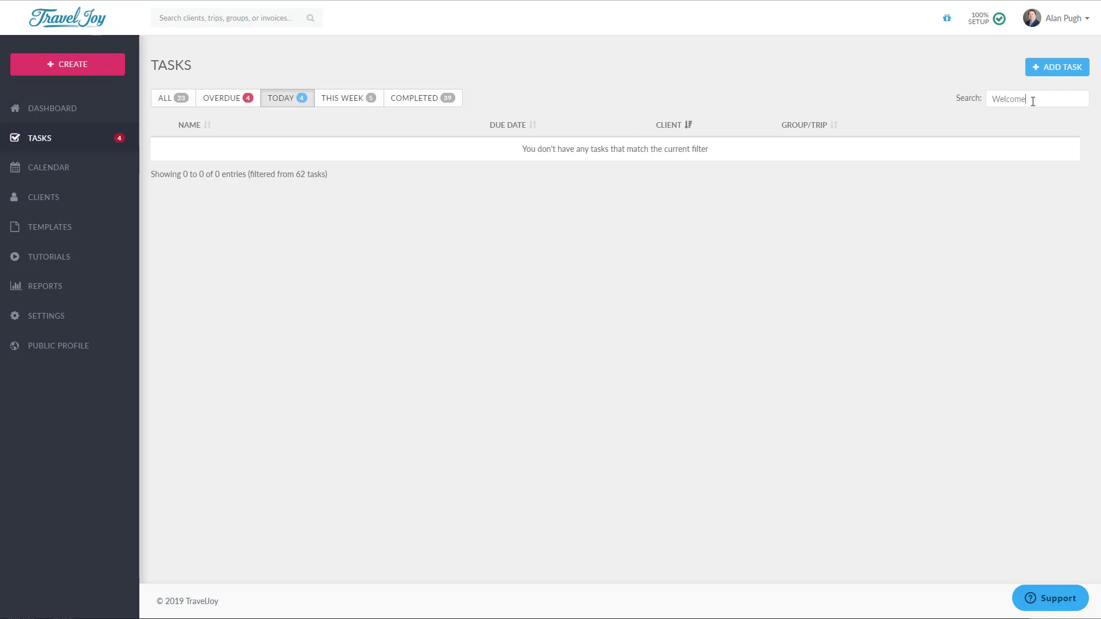
{"action": "left_click_drag", "start_coordinate": [1035, 99], "coordinate": [965, 98]}
{"action": "key", "text": "BackSpace"}
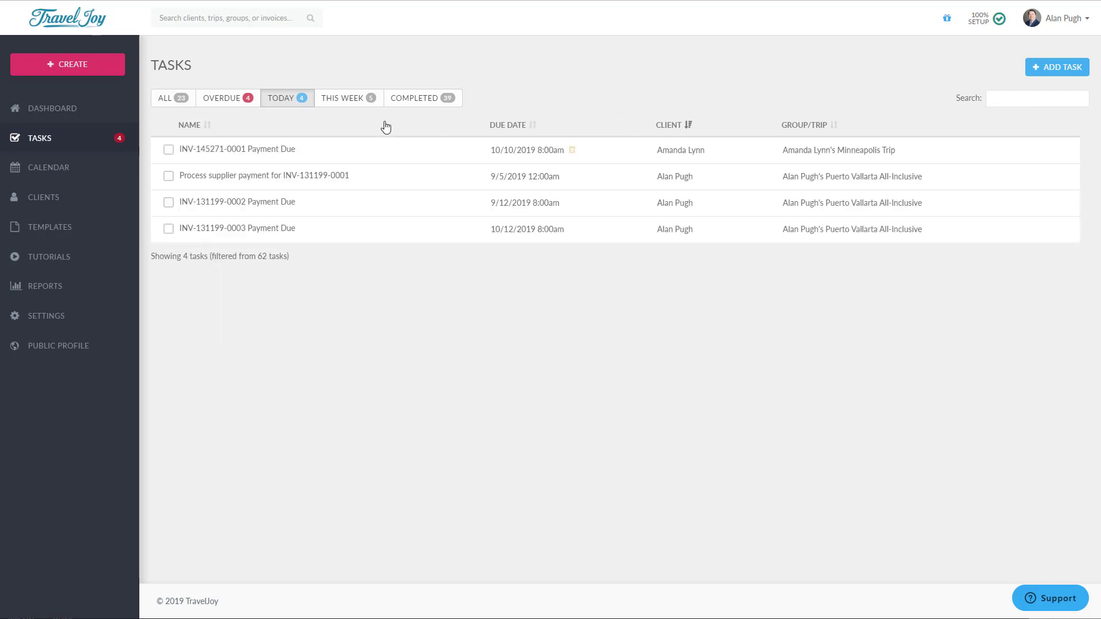
Mark the payment-due task dated 9/12/2019 as completed, check the completed tasks and return to today's tasks
{"action": "left_click", "coordinate": [168, 203]}
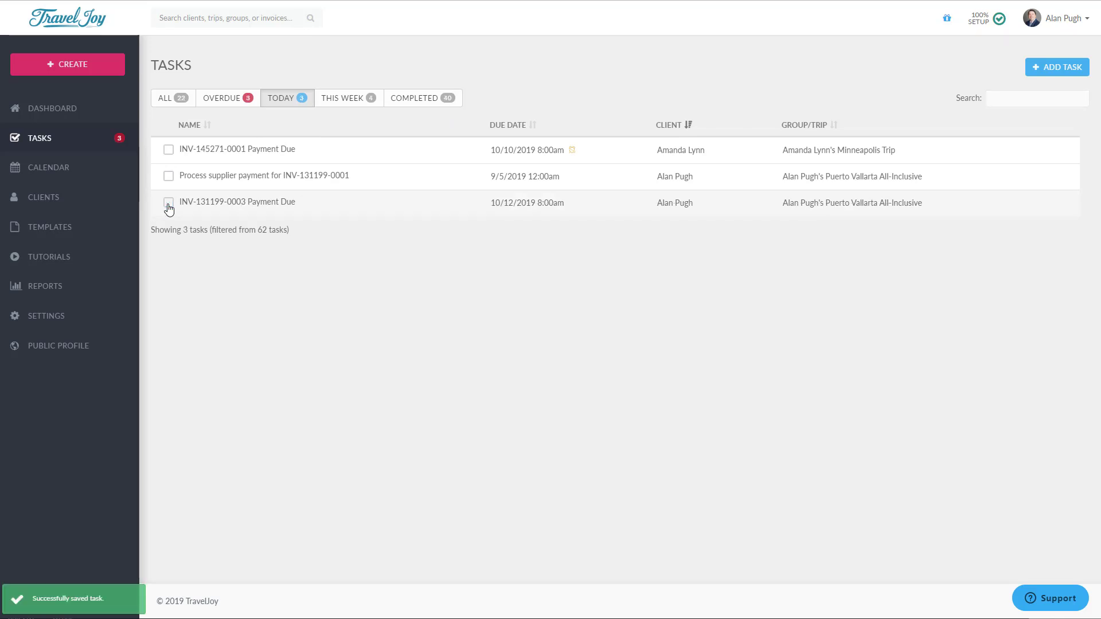
{"action": "left_click", "coordinate": [417, 102]}
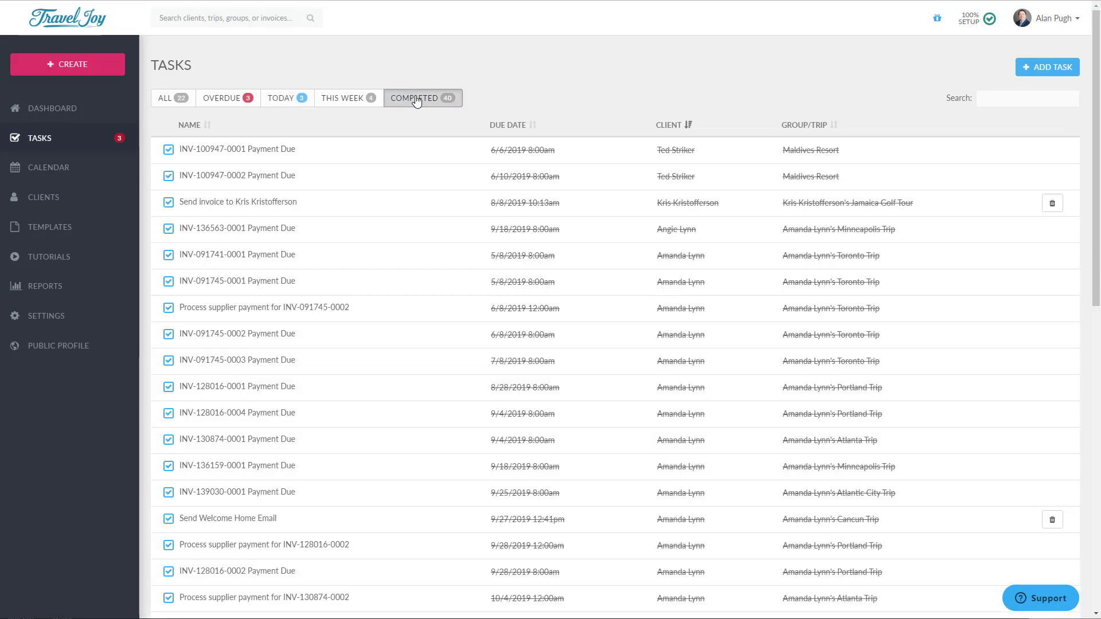
{"action": "left_click", "coordinate": [289, 104]}
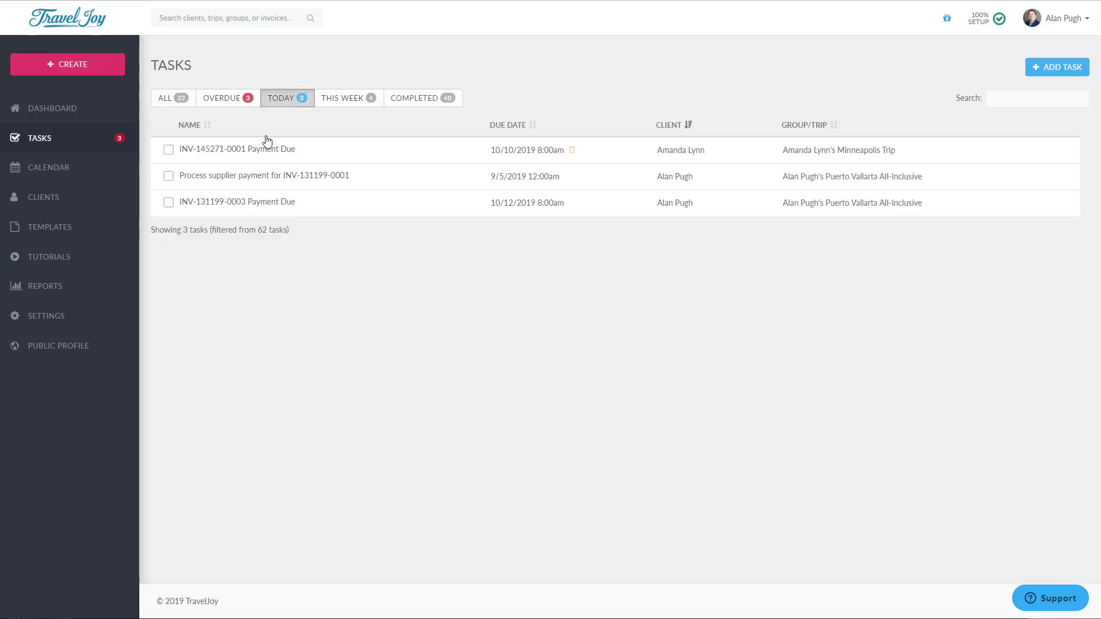
From the list of all tasks, view the details of the Atlantic City trip's Send Welcome Home Email task and close them
{"action": "left_click", "coordinate": [173, 108]}
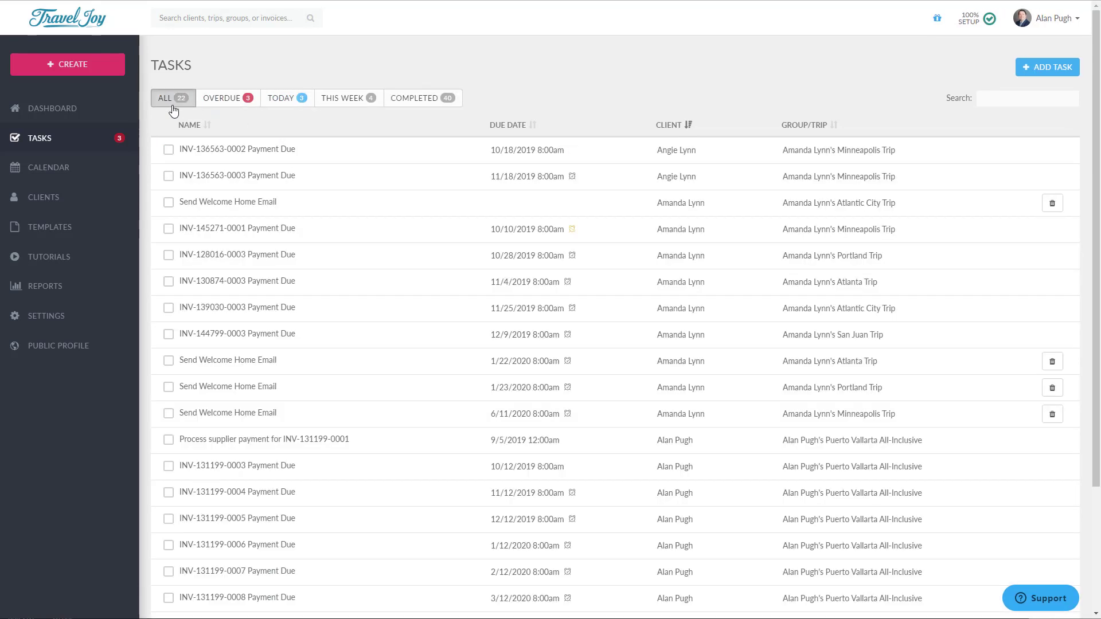
{"action": "left_click", "coordinate": [227, 202]}
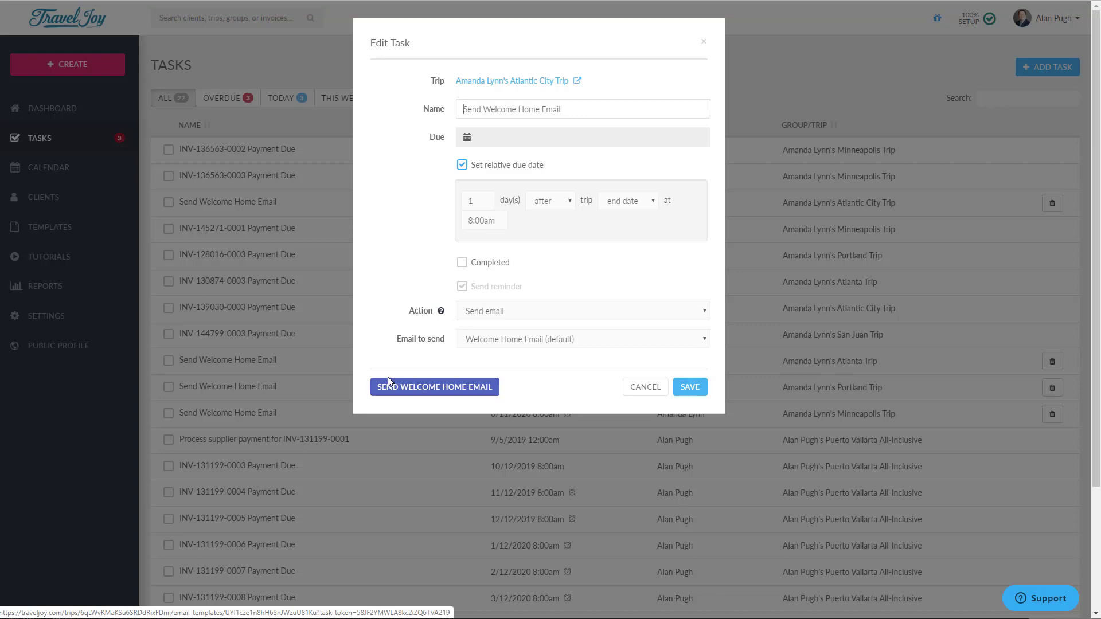
{"action": "left_click", "coordinate": [256, 329]}
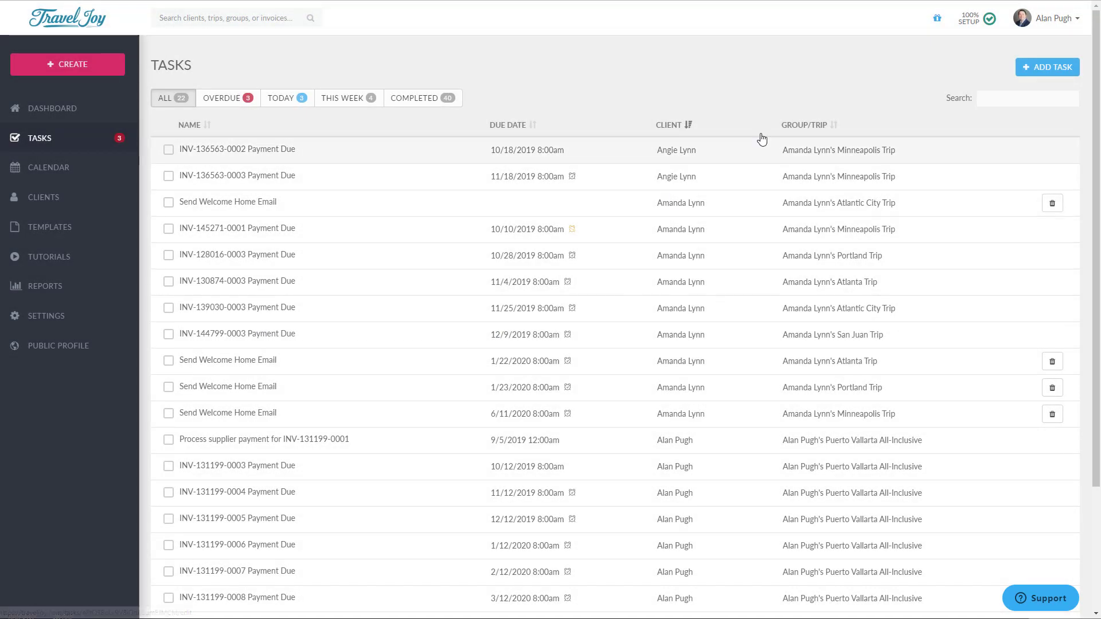
Create a task named "Pick up dry cleaning" without a trip, due 10/17/2019 at 12:30pm
{"action": "left_click", "coordinate": [1055, 78]}
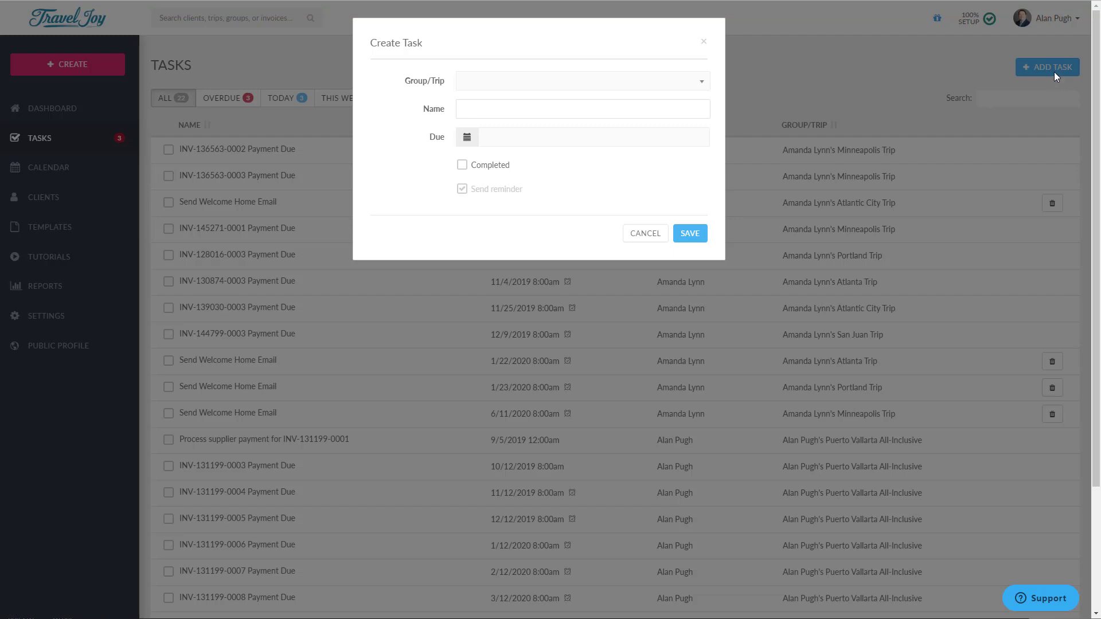
{"action": "type", "text": "Pick up dry cleaning"}
{"action": "left_click", "coordinate": [627, 137]}
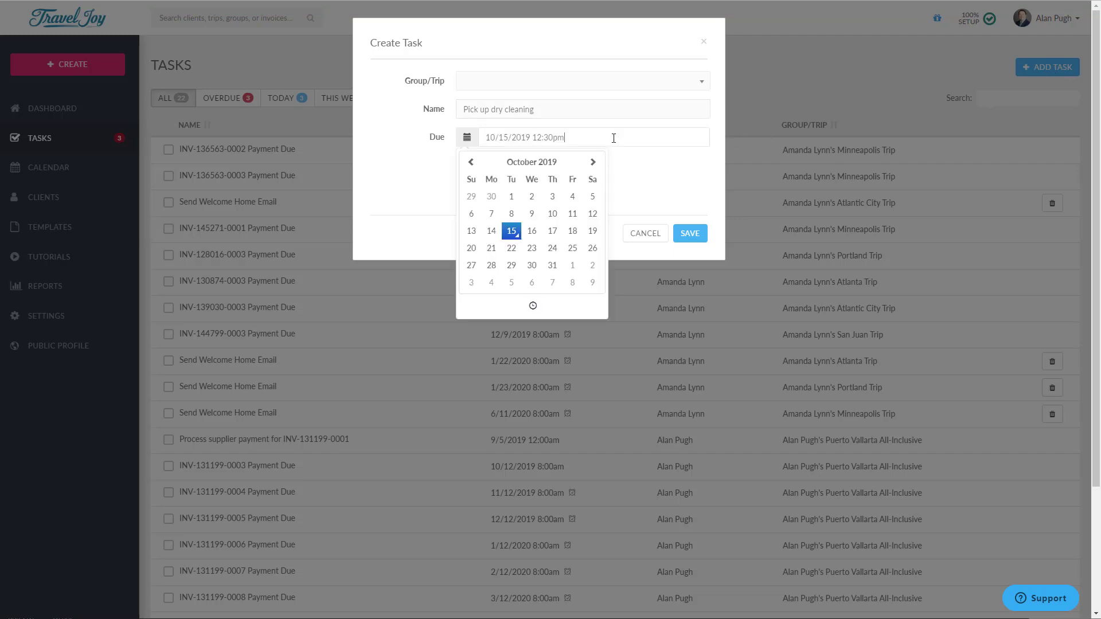
{"action": "left_click", "coordinate": [551, 231]}
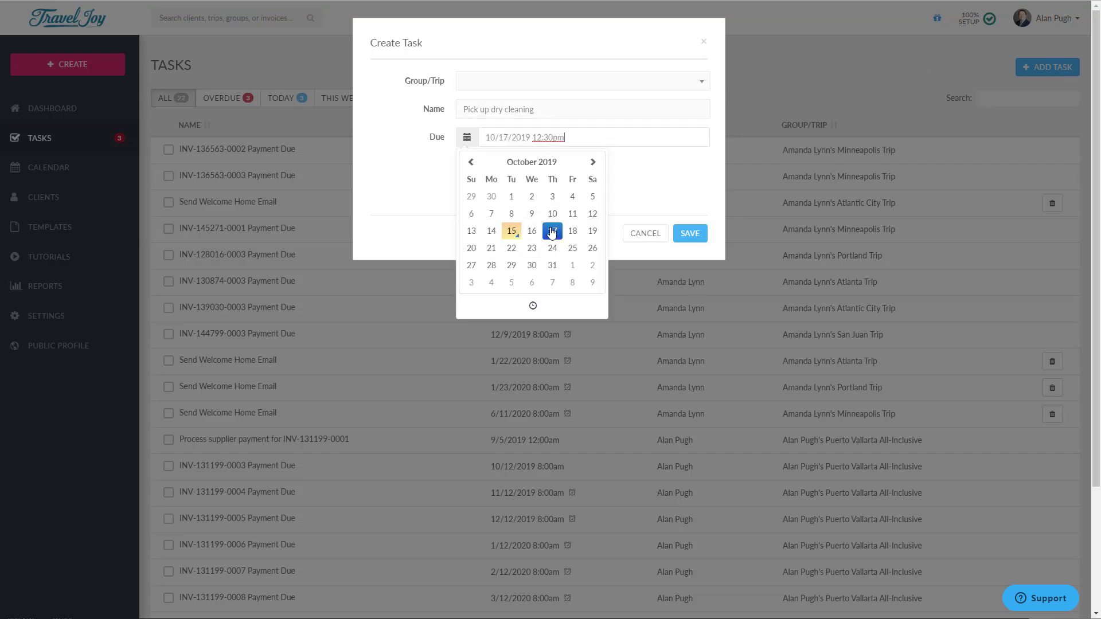
{"action": "left_click", "coordinate": [663, 179]}
{"action": "left_click", "coordinate": [690, 307]}
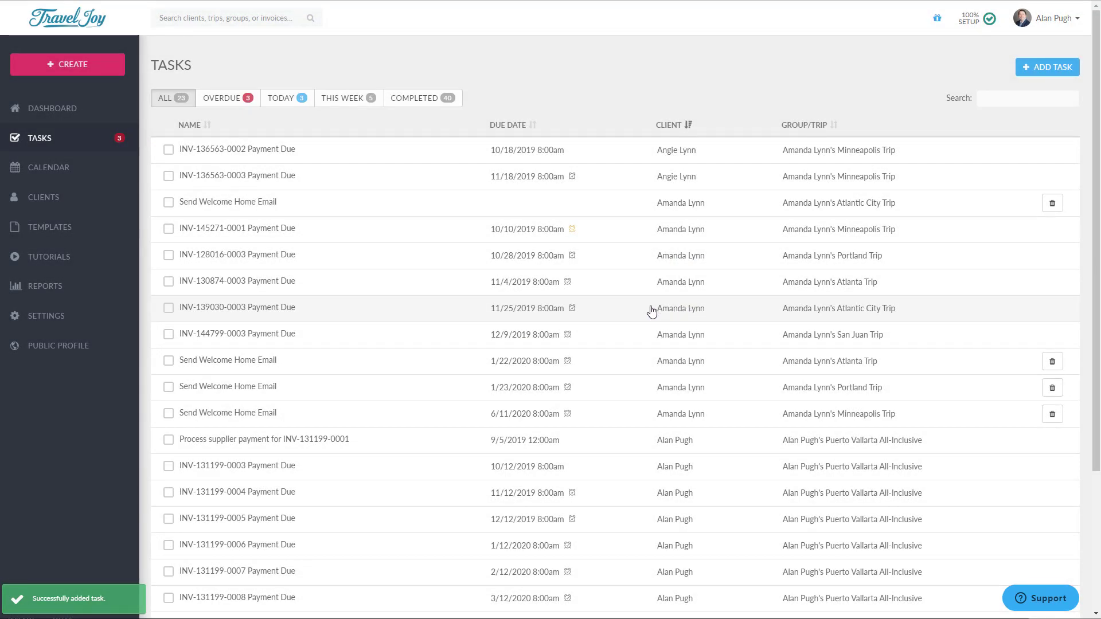
Create a new task list template and name it "Hype Messages"
{"action": "left_click", "coordinate": [54, 232]}
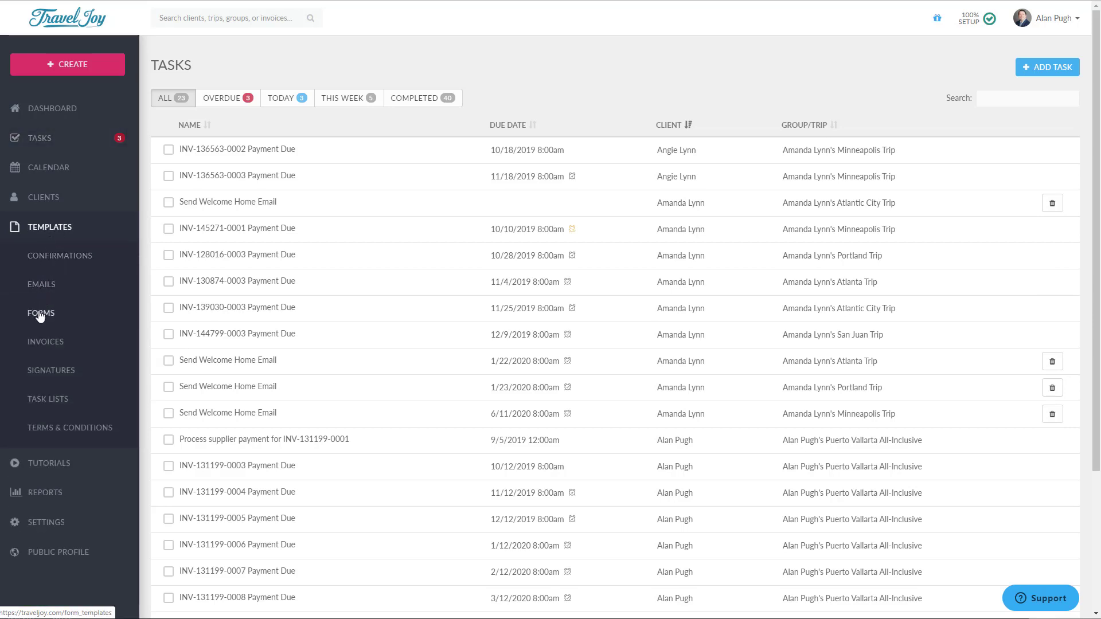
{"action": "left_click", "coordinate": [39, 404]}
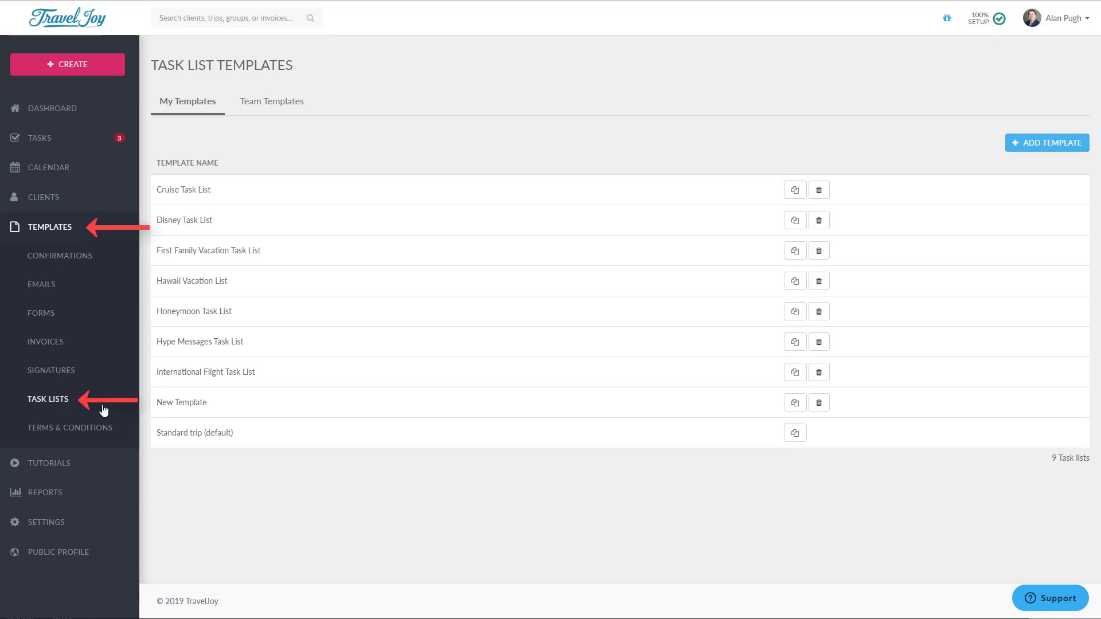
{"action": "left_click", "coordinate": [1042, 148]}
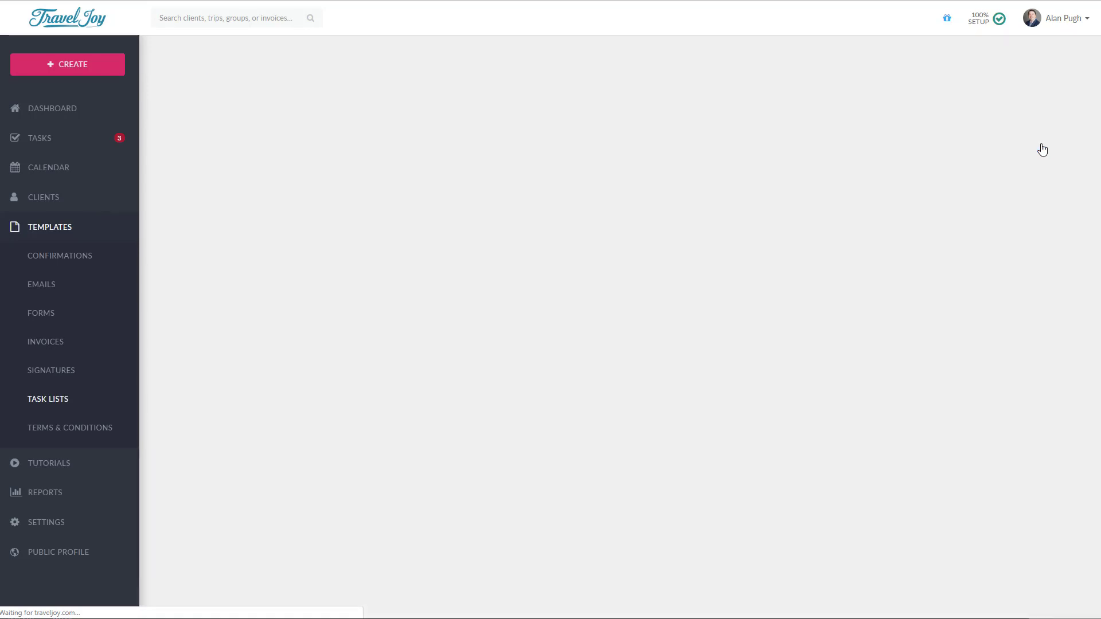
{"action": "left_click_drag", "start_coordinate": [410, 136], "coordinate": [252, 143]}
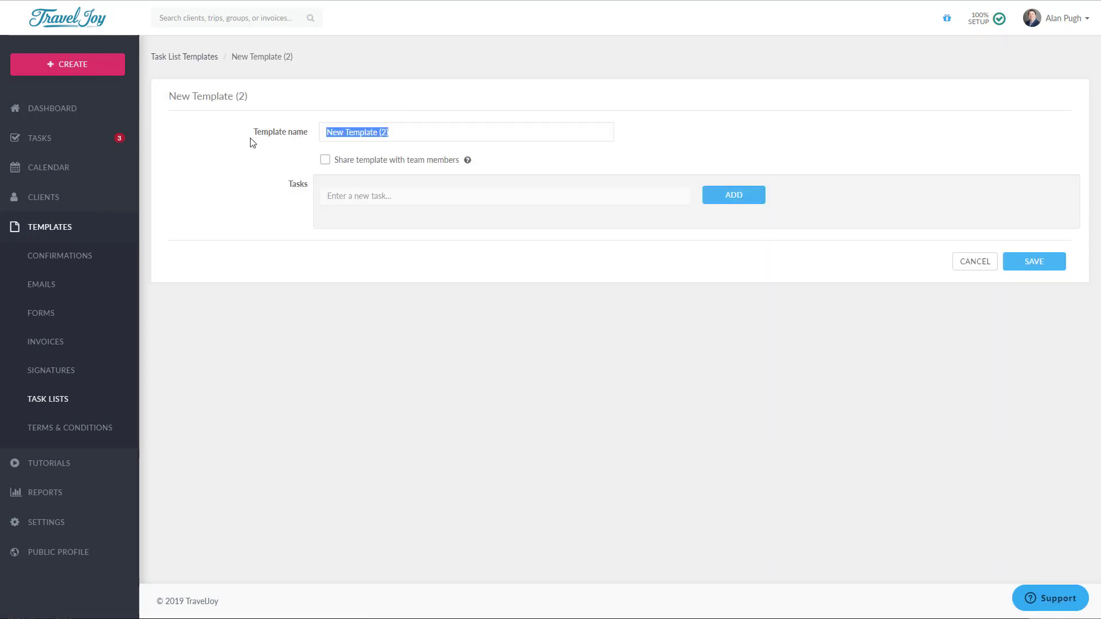
{"action": "type", "text": "Hype Messages"}
Add the task "Send 30 days until trip message" to the Hype Messages template
{"action": "left_click", "coordinate": [437, 197]}
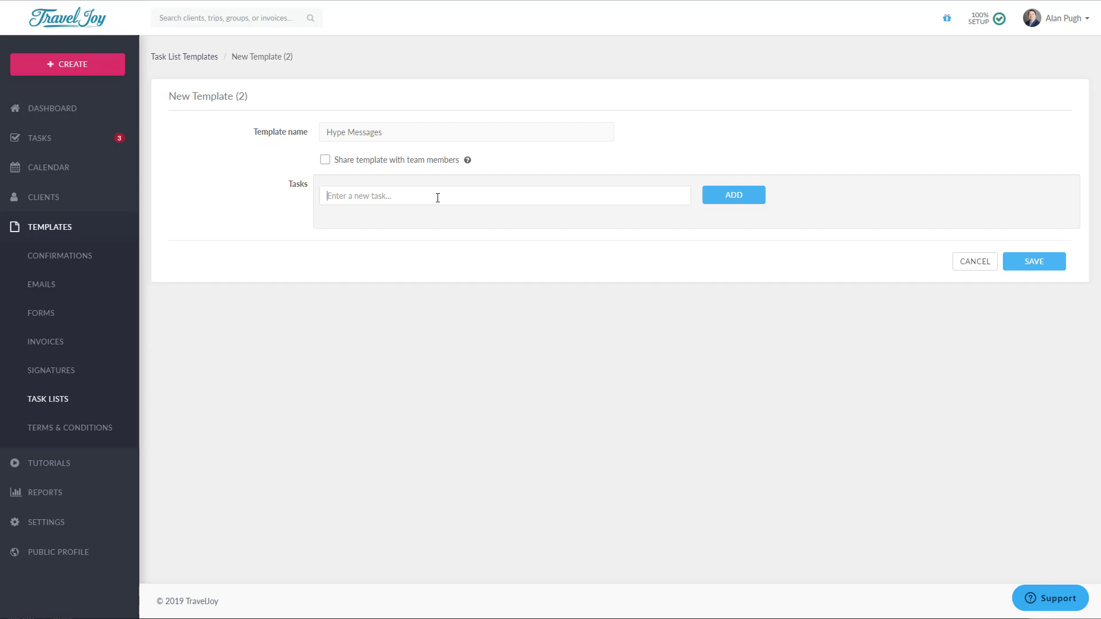
{"action": "type", "text": "Send 30 days until trip m essagesage"}
{"action": "key", "text": "Return"}
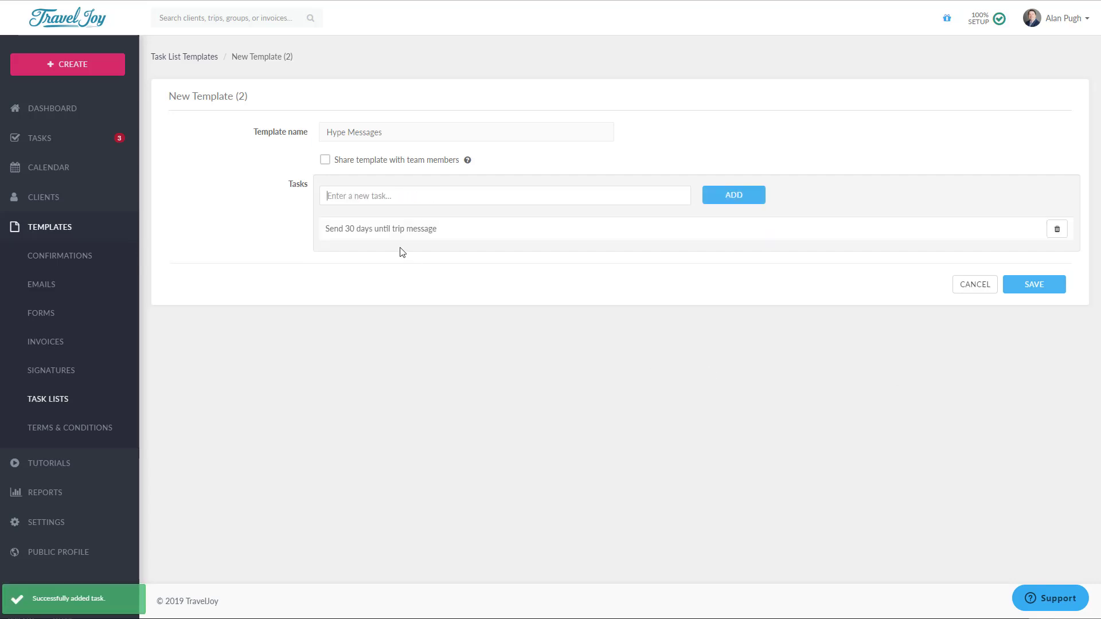
Make the 30-day task due 30 days before the trip start date and have it send the "30 Days til Trip Hype Message" email
{"action": "left_click", "coordinate": [388, 229]}
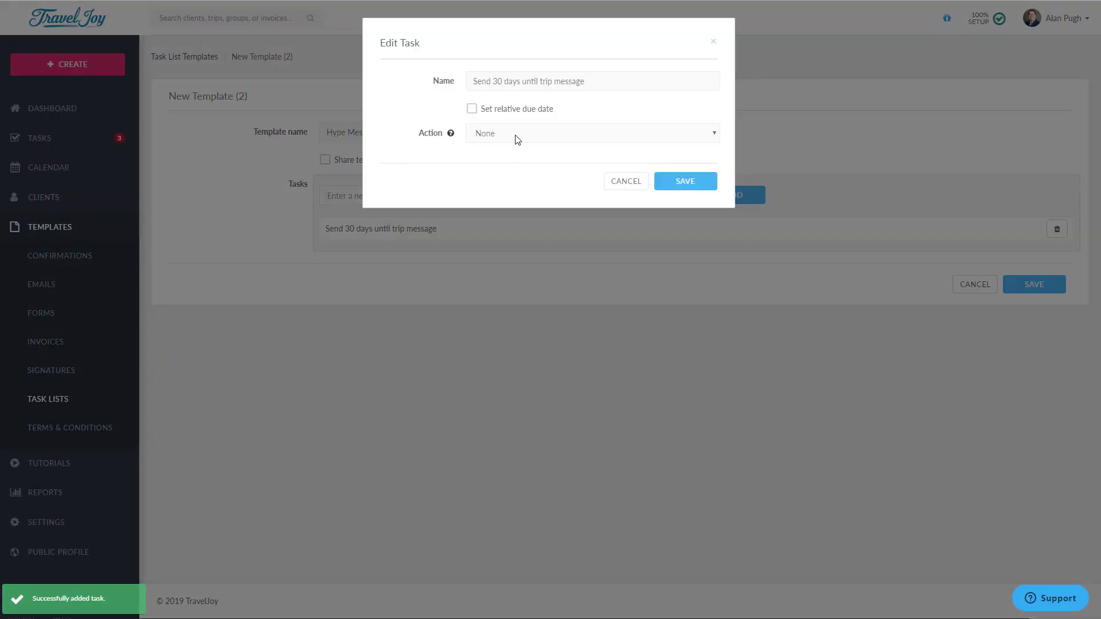
{"action": "left_click", "coordinate": [515, 110]}
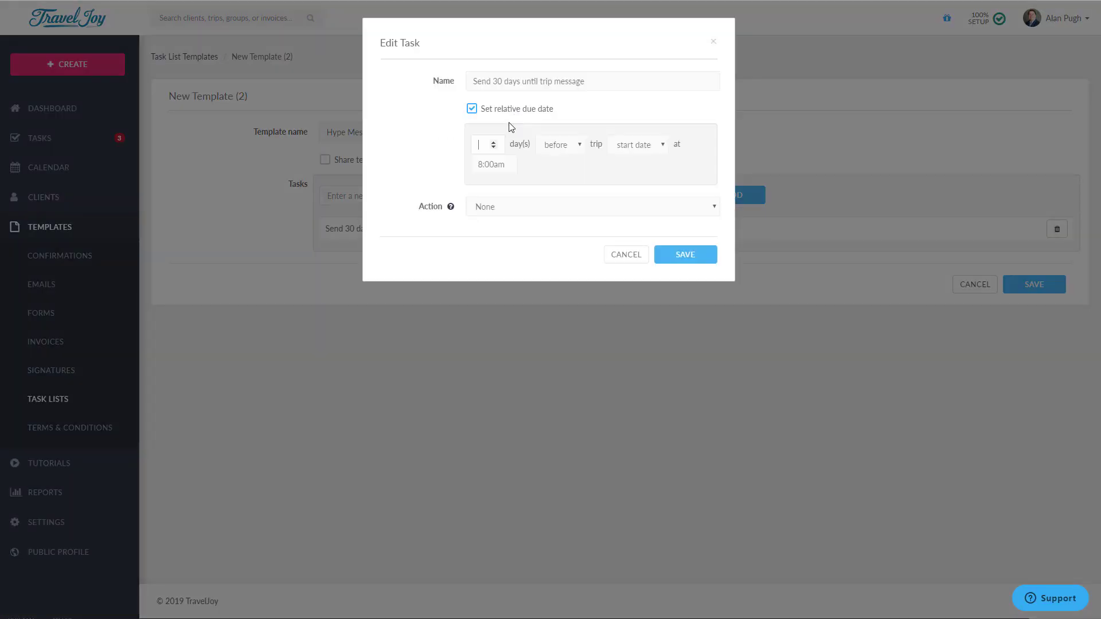
{"action": "left_click", "coordinate": [492, 137]}
{"action": "type", "text": "30"}
{"action": "left_click", "coordinate": [539, 207]}
{"action": "left_click", "coordinate": [518, 235]}
{"action": "left_click", "coordinate": [518, 235]}
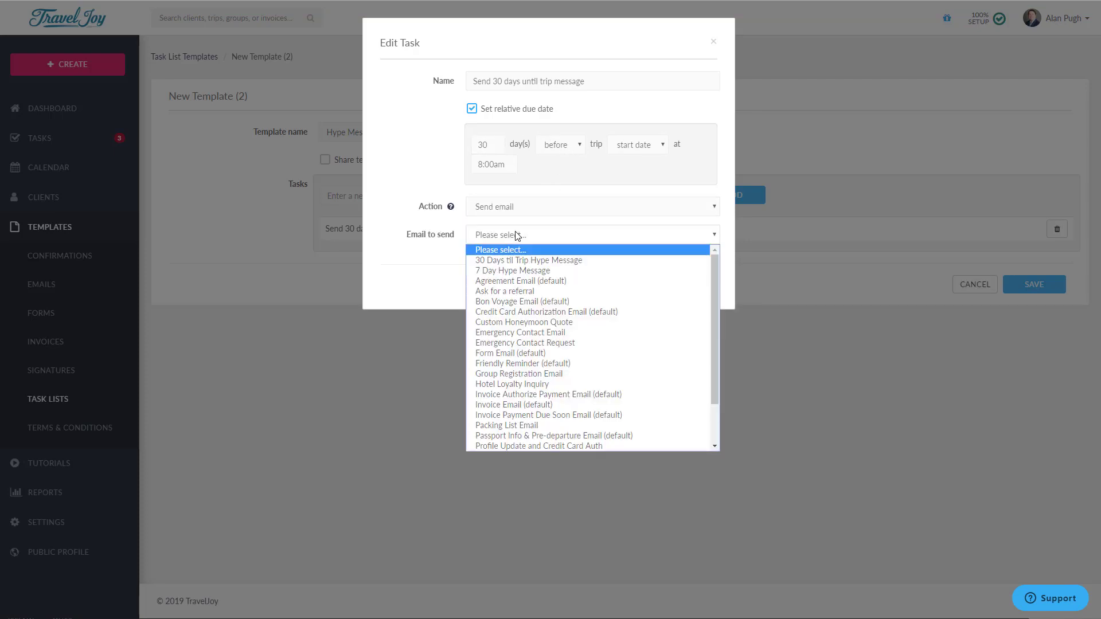
{"action": "left_click", "coordinate": [519, 261]}
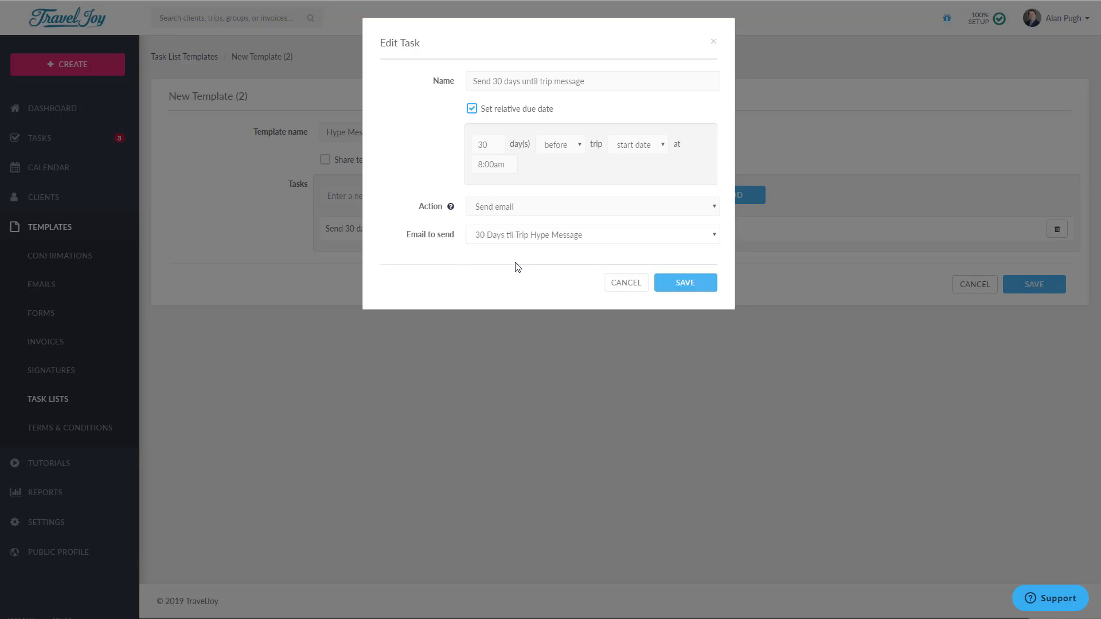
{"action": "left_click", "coordinate": [685, 284]}
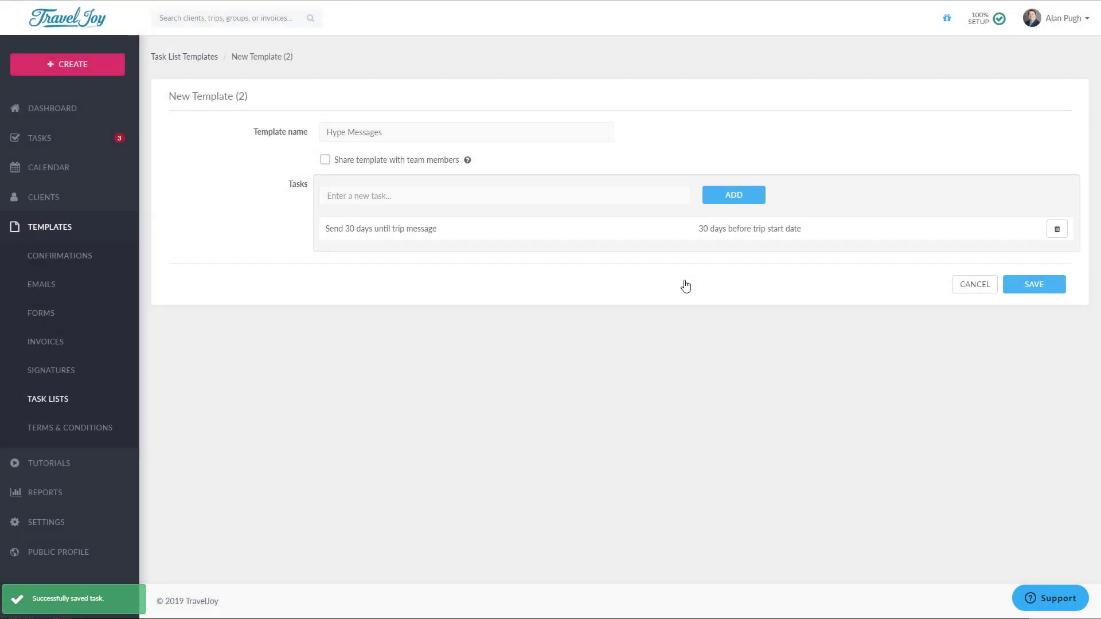
Add a second task named "Send 7 days until trip message" to the template
{"action": "left_click", "coordinate": [421, 189]}
{"action": "type", "text": "Send "}
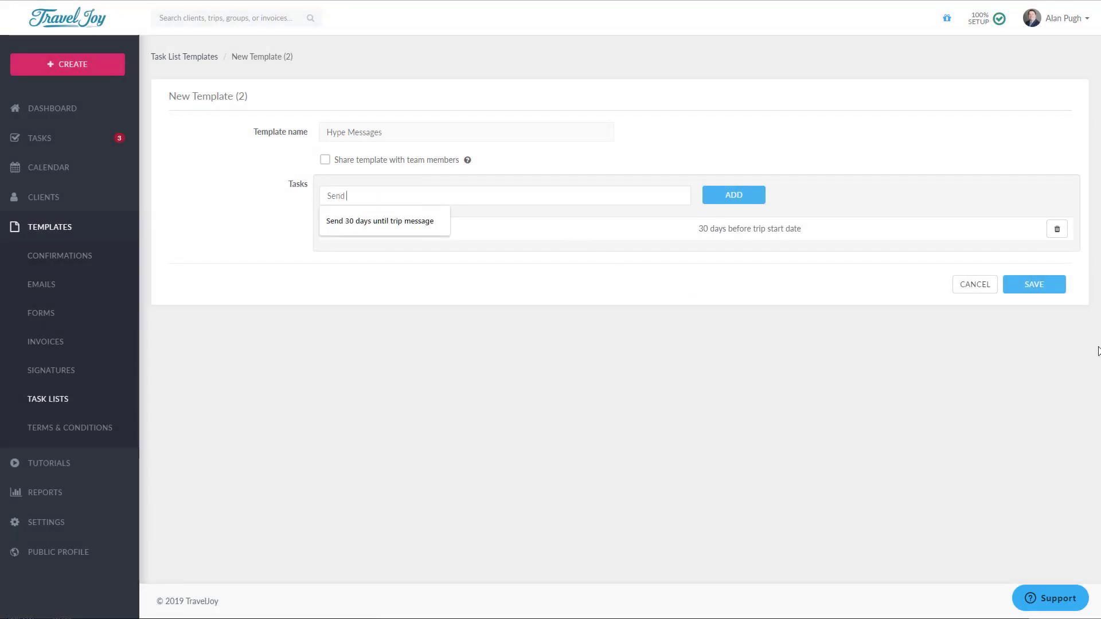
{"action": "type", "text": "7 days until trip message"}
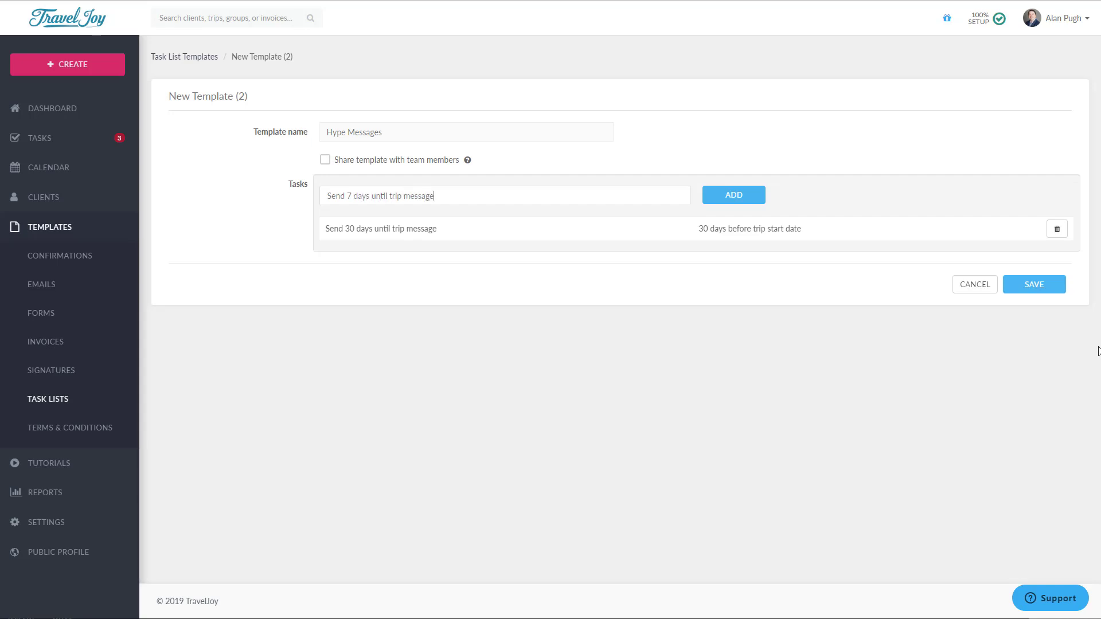
{"action": "key", "text": "Return"}
Make the 7-day task due 7 days before the trip start date and have it send the "7 Day Hype Message" email
{"action": "left_click", "coordinate": [374, 256]}
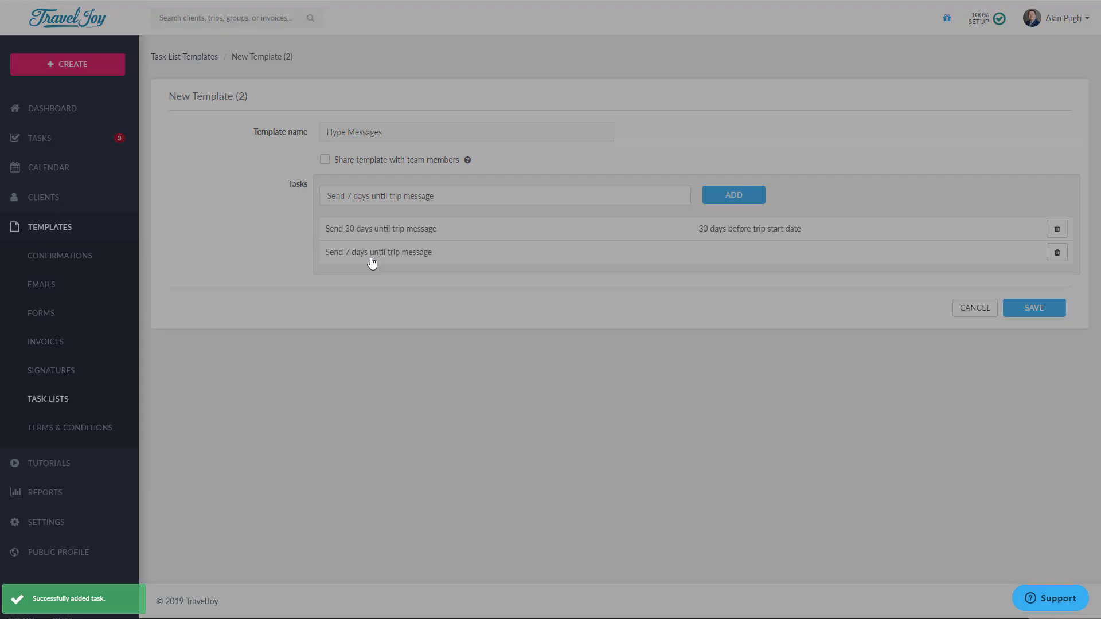
{"action": "left_click", "coordinate": [471, 108]}
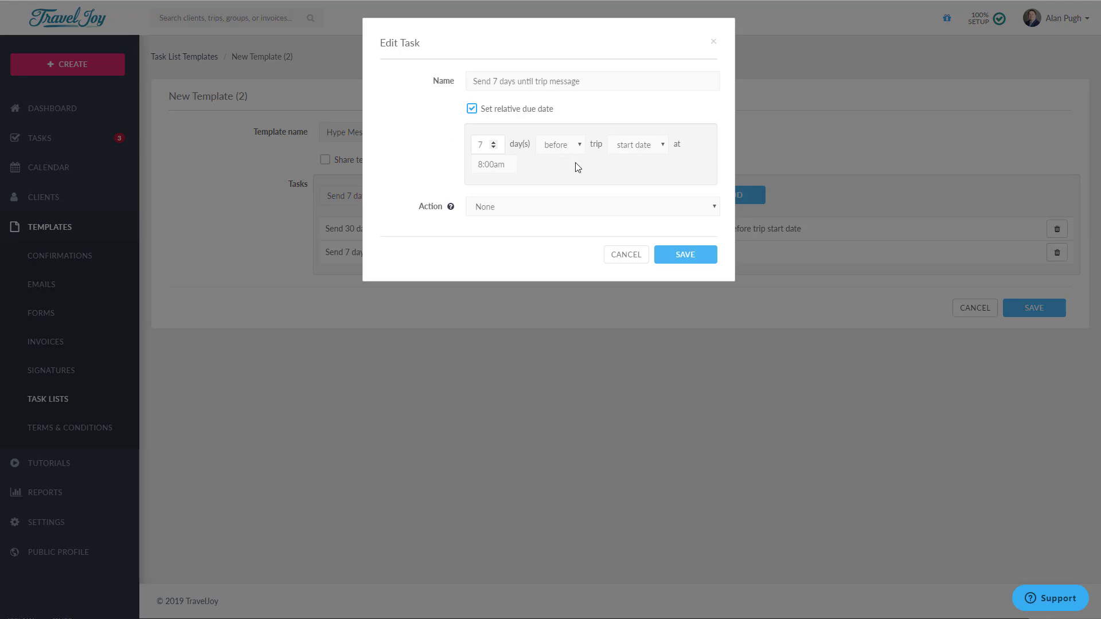
{"action": "left_click", "coordinate": [551, 208]}
{"action": "left_click", "coordinate": [498, 231]}
{"action": "left_click", "coordinate": [509, 235]}
{"action": "left_click", "coordinate": [508, 258]}
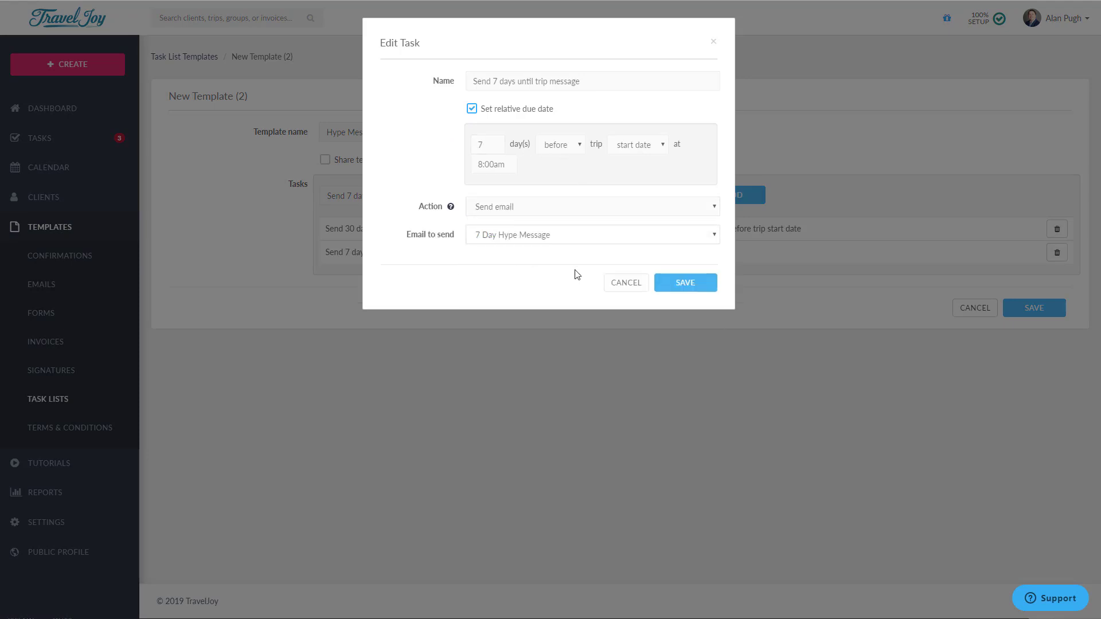
{"action": "left_click", "coordinate": [684, 285]}
Add a third task named "Send welcome home email" to the template
{"action": "triple_click", "coordinate": [553, 196]}
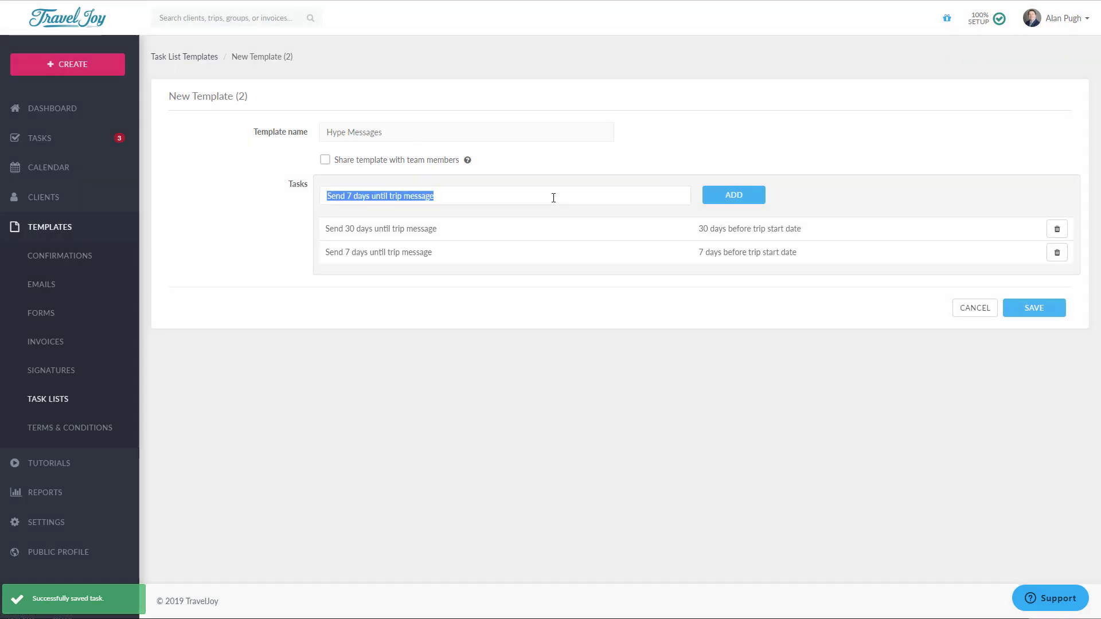
{"action": "type", "text": "Send welcome home email"}
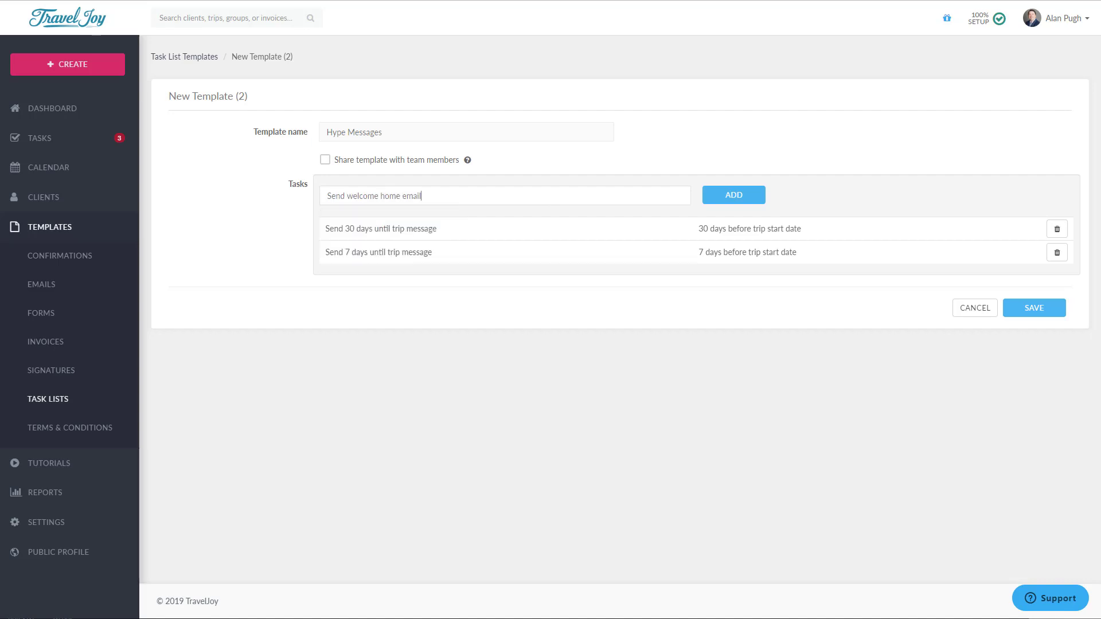
{"action": "key", "text": "Return"}
Make the welcome home task due 1 day after the trip end date, sending "Welcome Home Email (default)", and save the template
{"action": "left_click", "coordinate": [359, 276]}
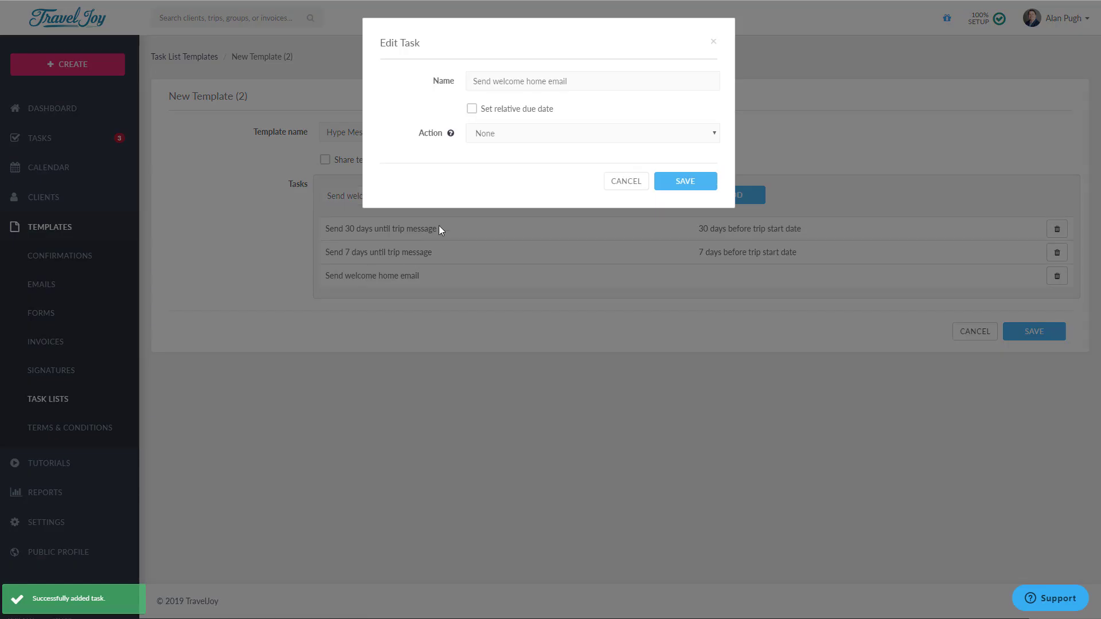
{"action": "left_click", "coordinate": [472, 109]}
{"action": "type", "text": "1"}
{"action": "left_click", "coordinate": [561, 145]}
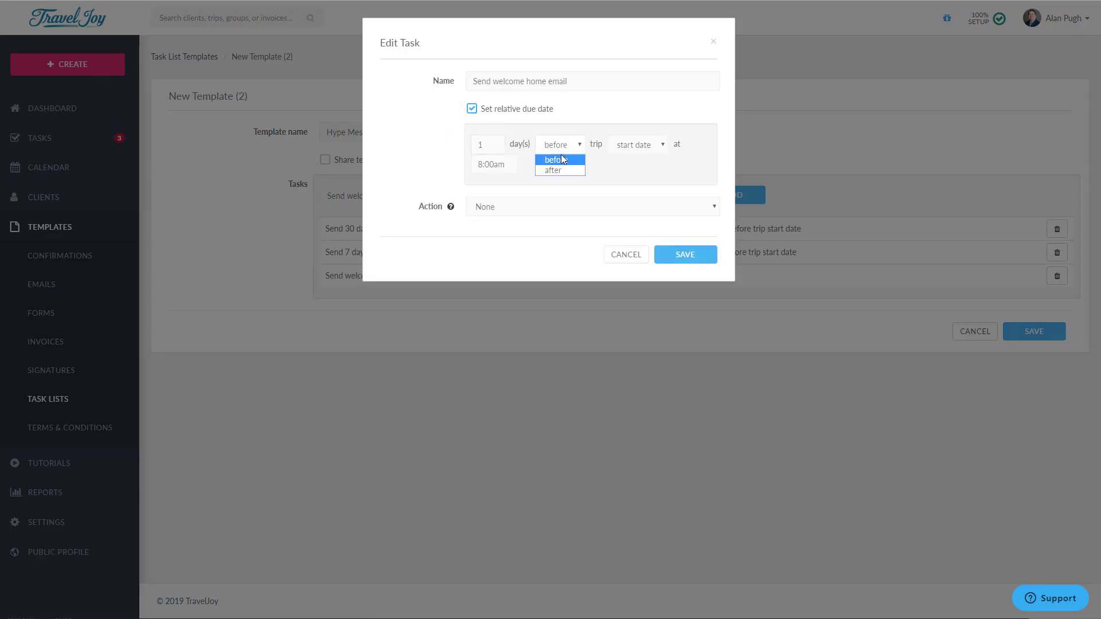
{"action": "left_click", "coordinate": [638, 144]}
{"action": "left_click", "coordinate": [642, 170]}
{"action": "left_click", "coordinate": [508, 207]}
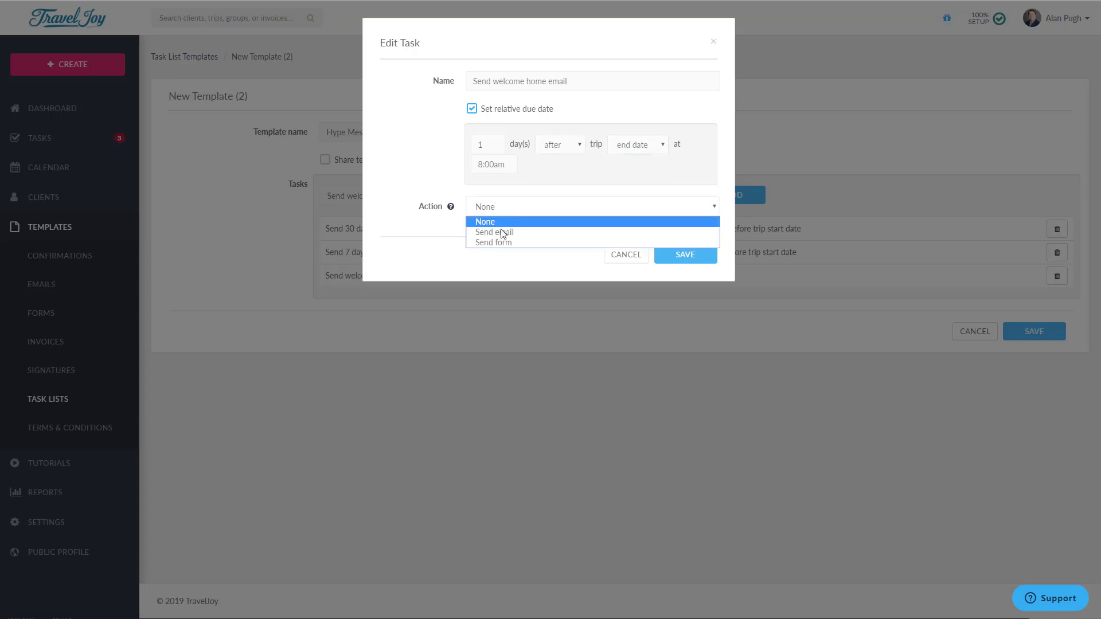
{"action": "left_click", "coordinate": [500, 234]}
{"action": "scroll", "coordinate": [520, 402], "scroll_direction": "down", "scroll_amount": 2}
{"action": "left_click", "coordinate": [520, 445]}
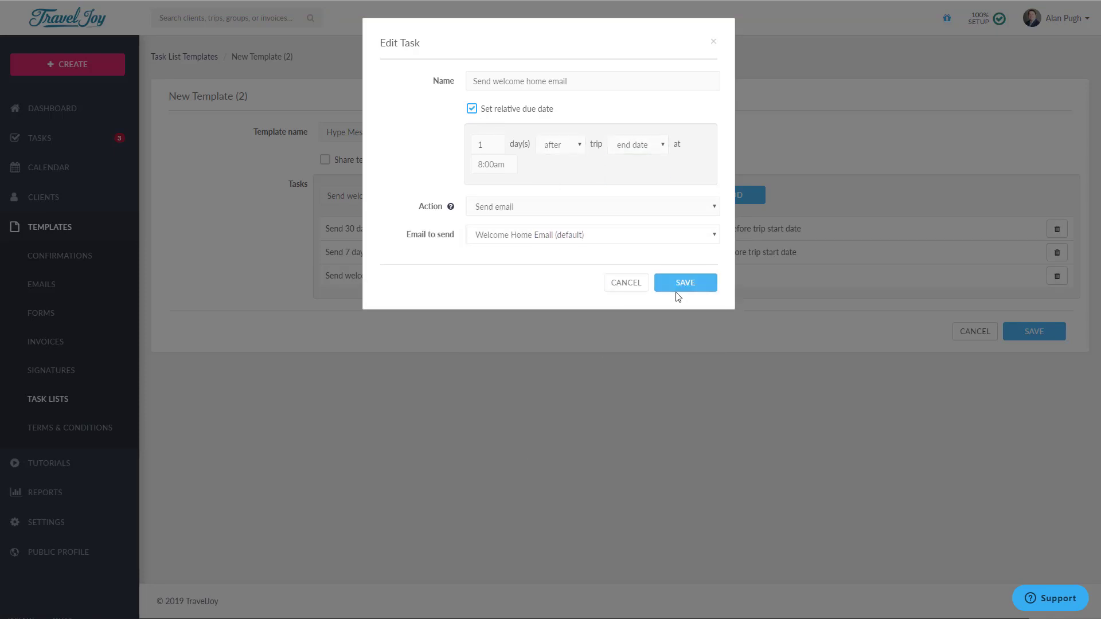
{"action": "left_click", "coordinate": [681, 287]}
{"action": "left_click", "coordinate": [1047, 336]}
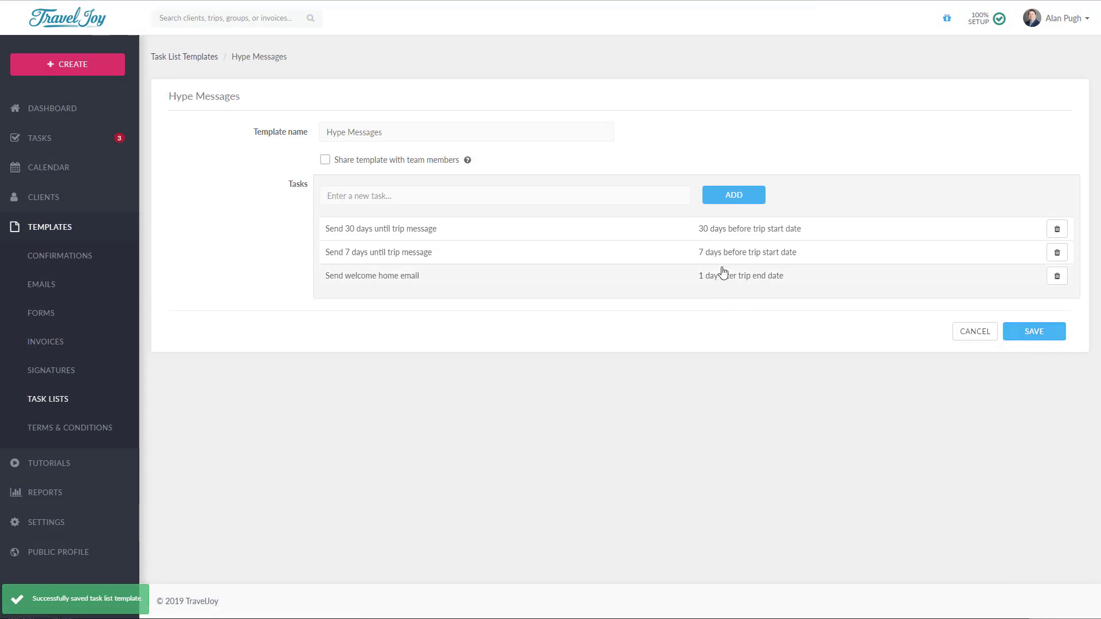
Import the Hype Messages task list template into the San Juan trip's tasks and sort them by due date, latest first
{"action": "left_click", "coordinate": [38, 112]}
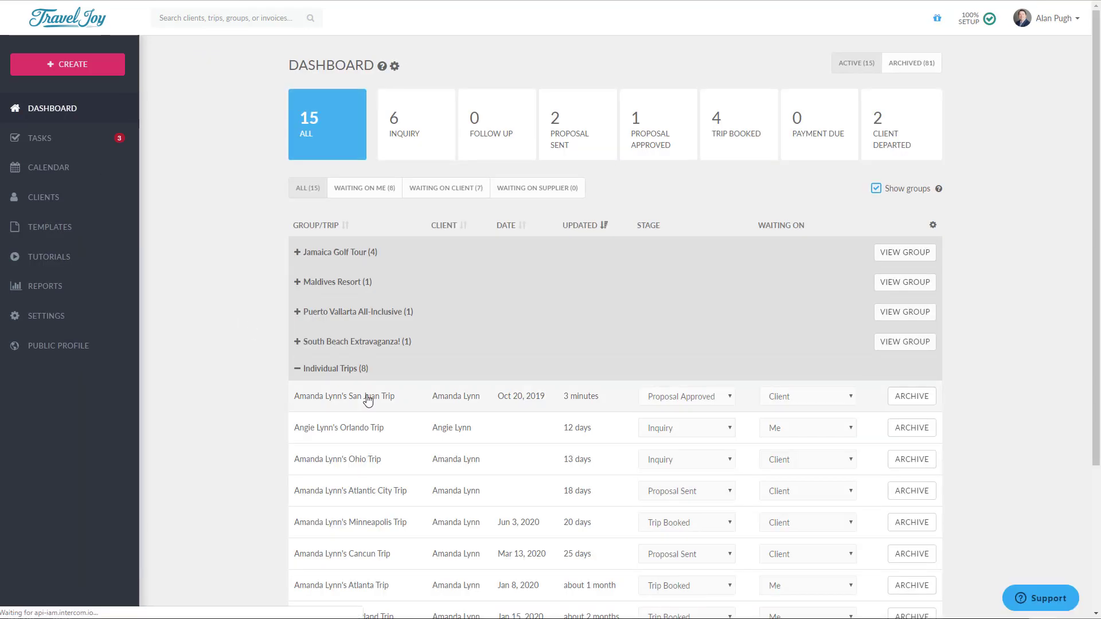
{"action": "left_click", "coordinate": [367, 396]}
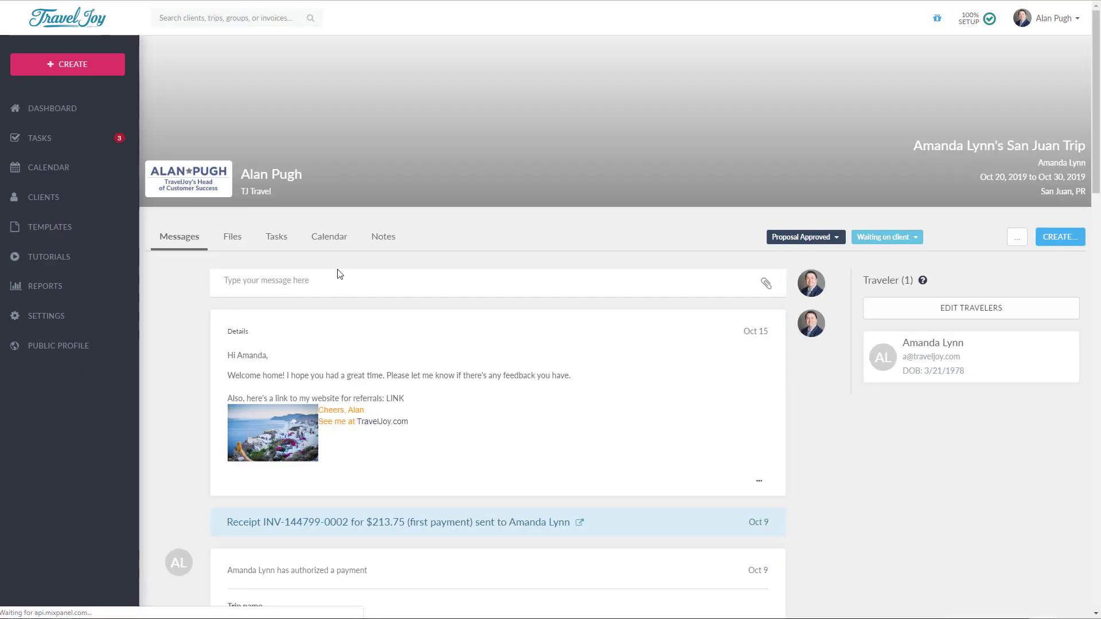
{"action": "left_click", "coordinate": [275, 243]}
{"action": "left_click", "coordinate": [655, 292]}
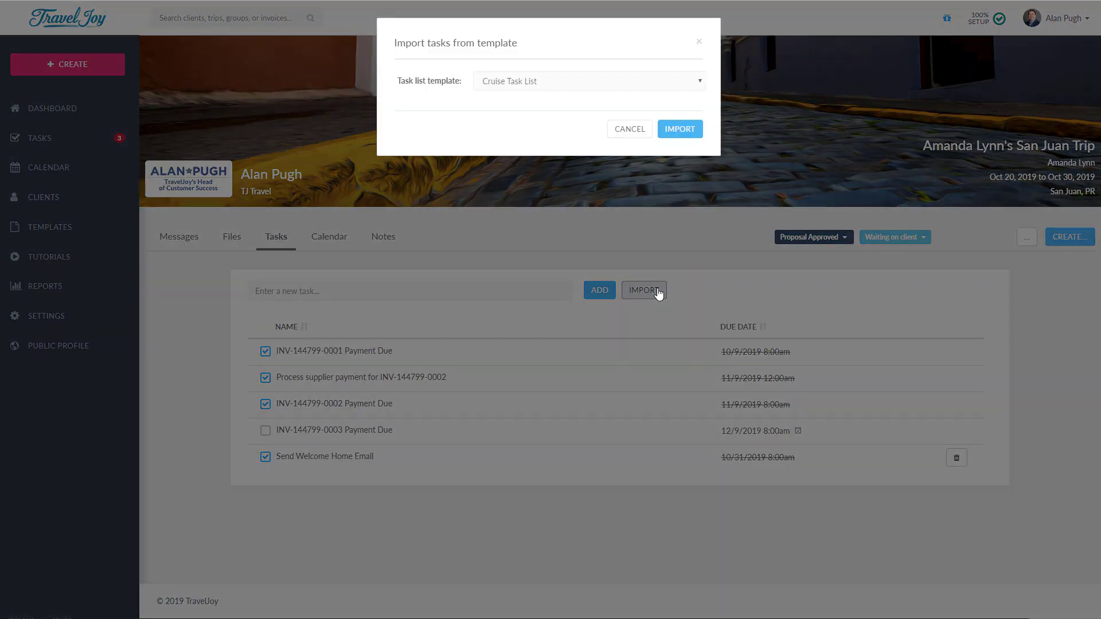
{"action": "left_click", "coordinate": [545, 83]}
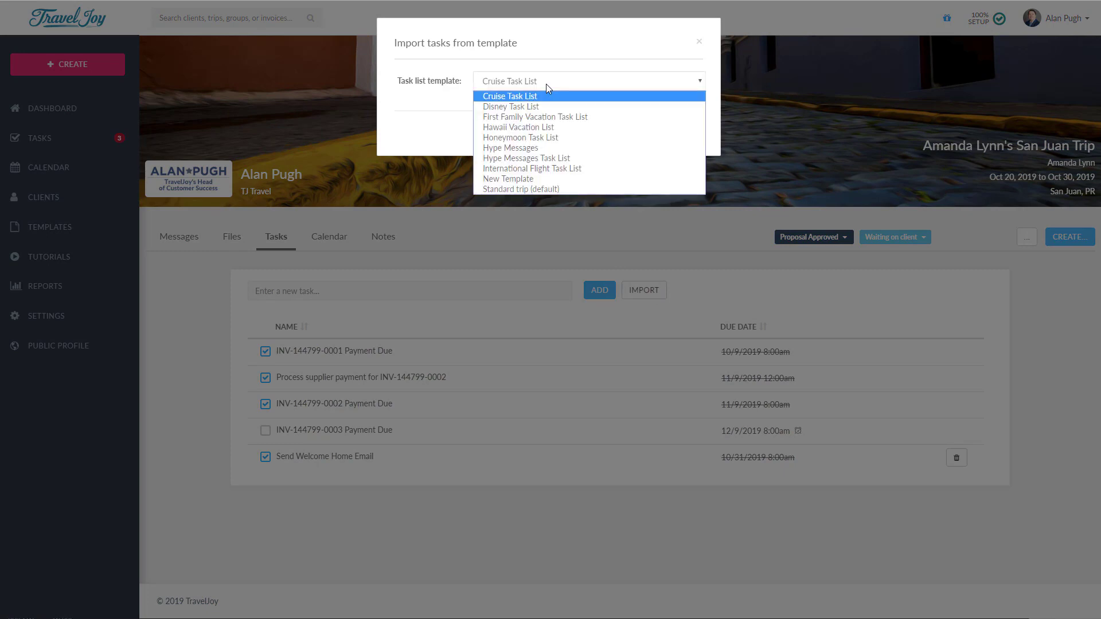
{"action": "left_click", "coordinate": [544, 148]}
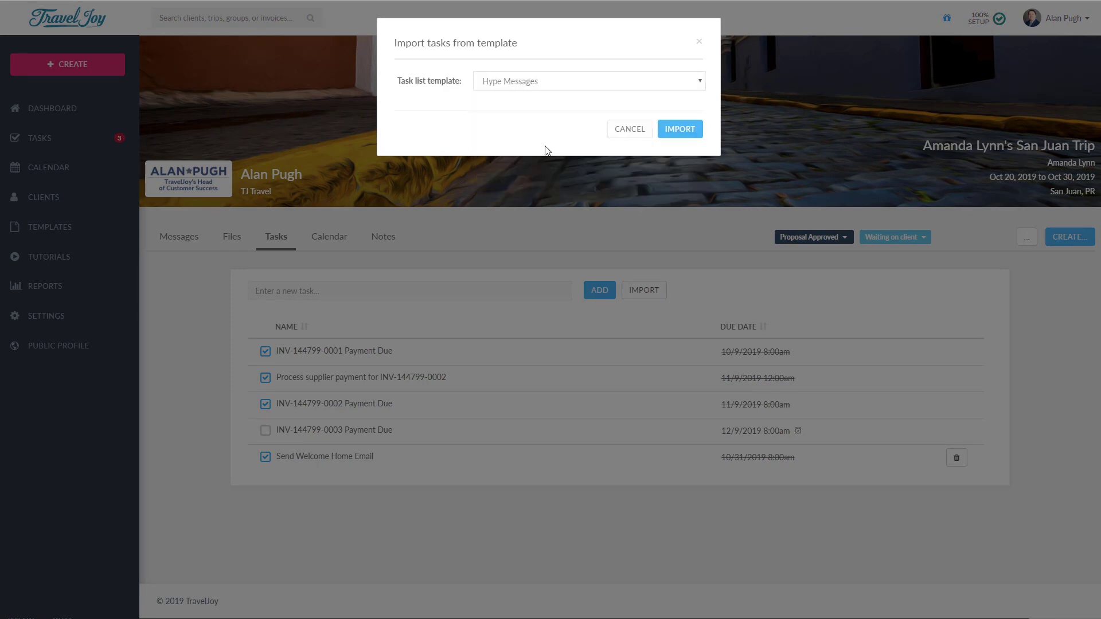
{"action": "left_click", "coordinate": [688, 132]}
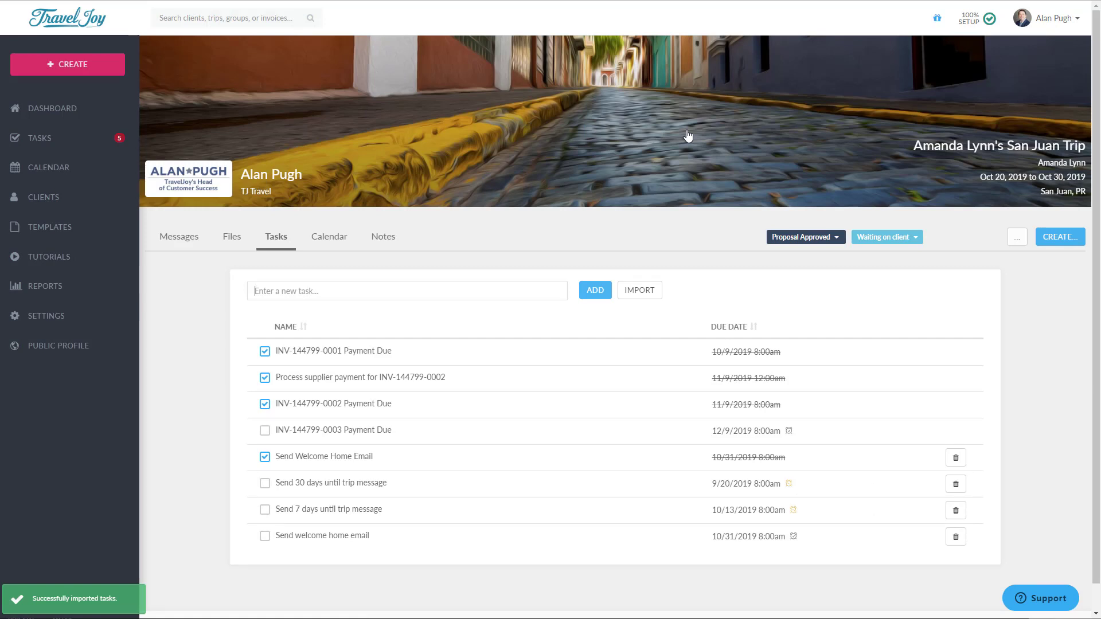
{"action": "left_click", "coordinate": [733, 328]}
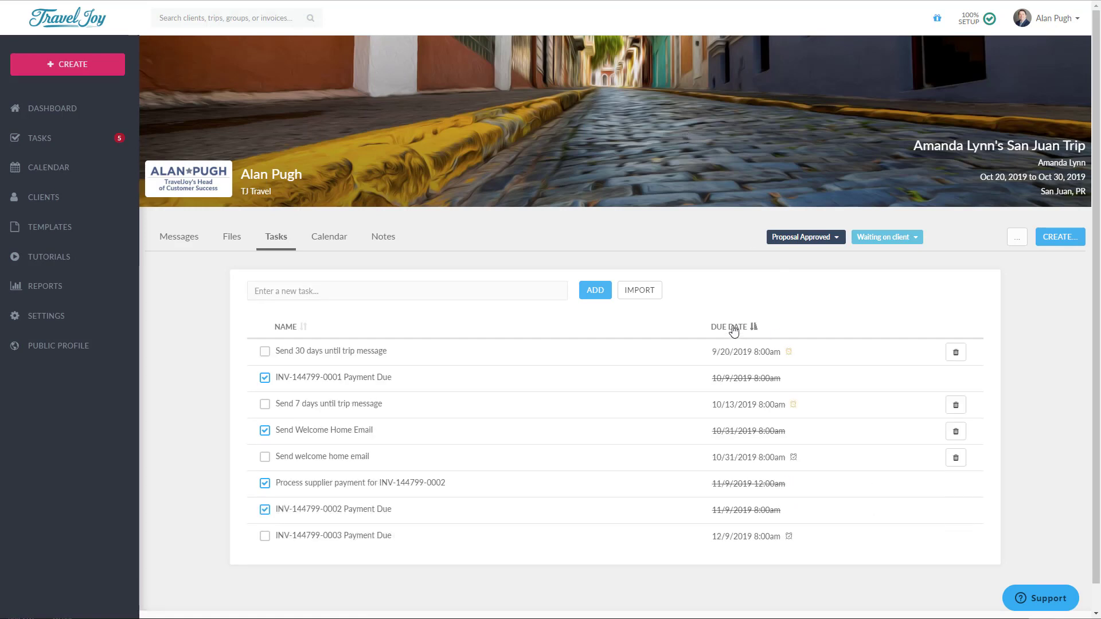
{"action": "left_click", "coordinate": [734, 328]}
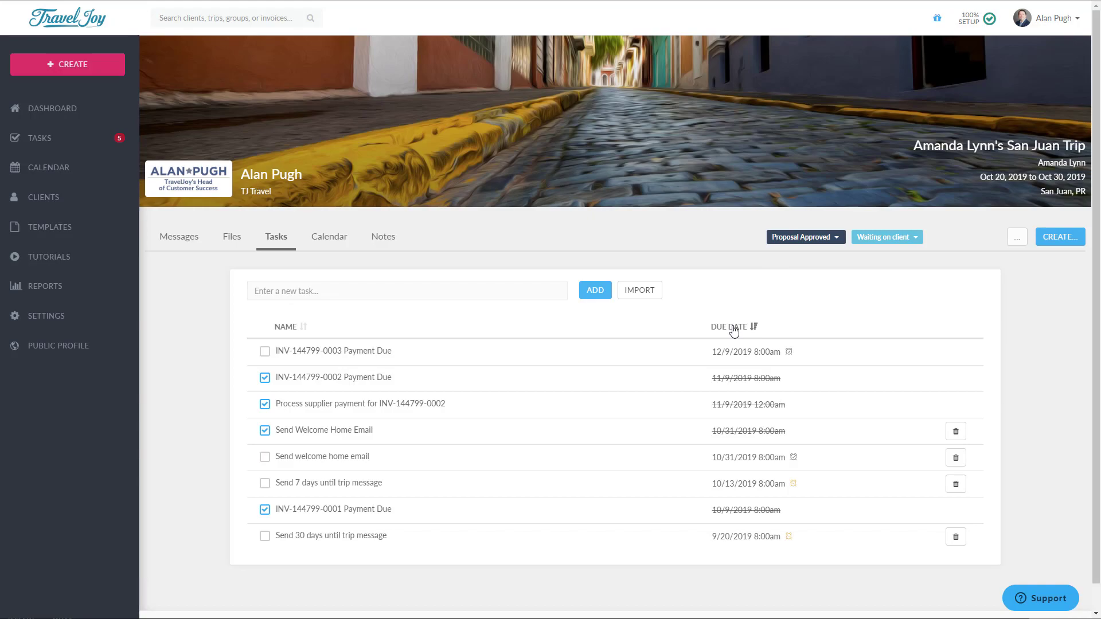